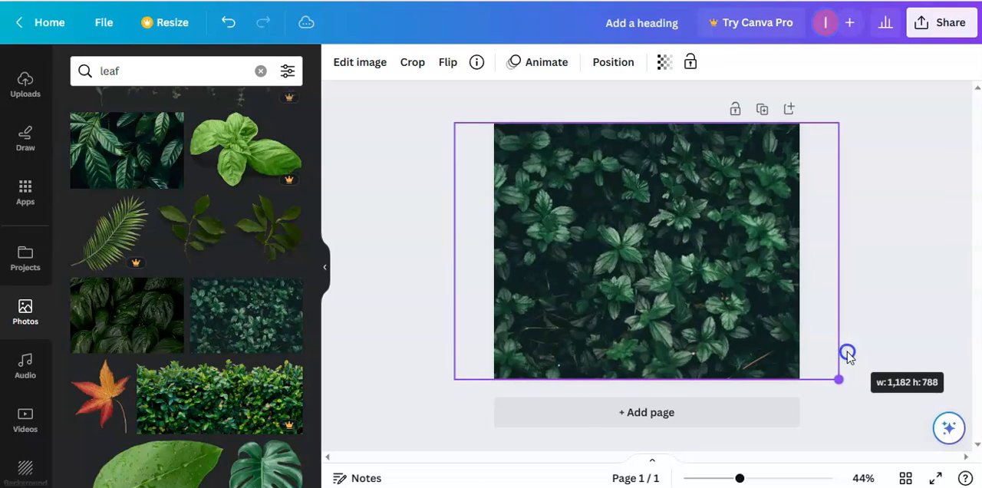
Add a heading over the leaf photo and replace its text with "&A&".
scroll(35, 228, up, 3)
click(26, 181)
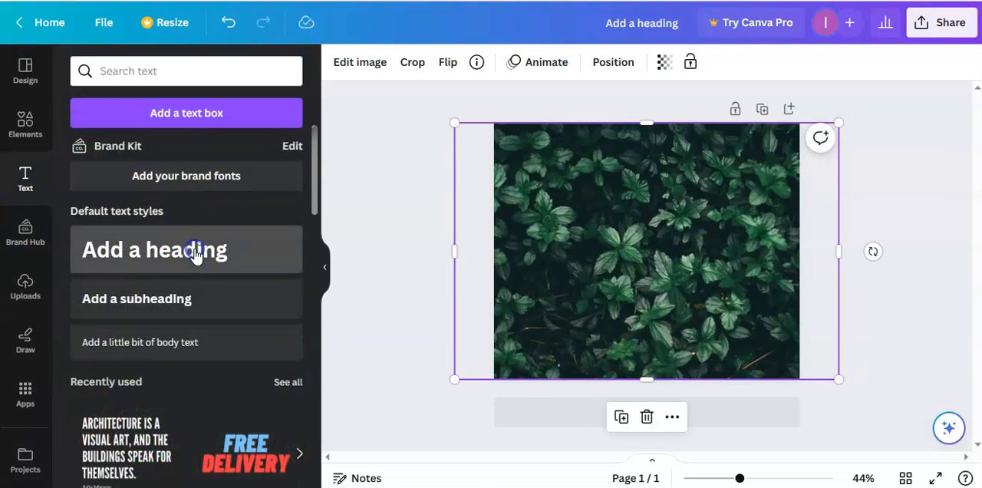
click(195, 256)
click(671, 238)
right_click(691, 253)
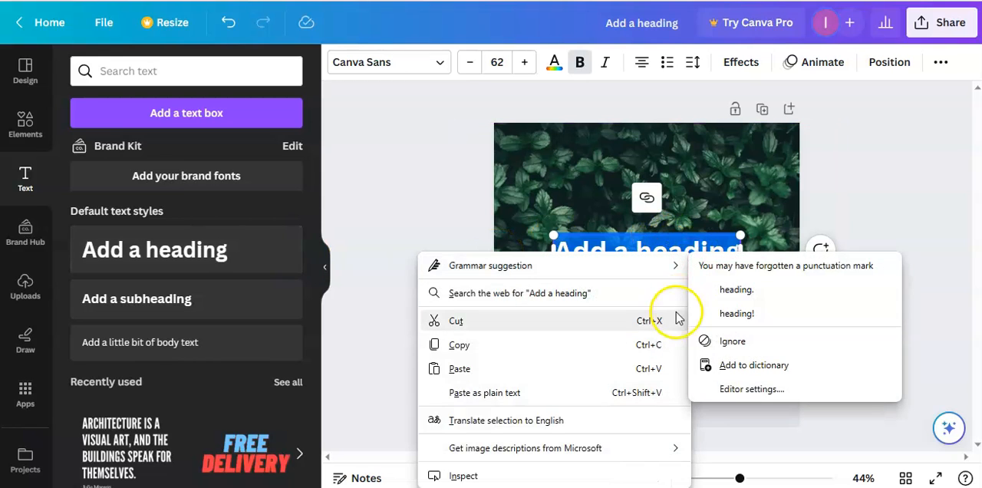
click(655, 326)
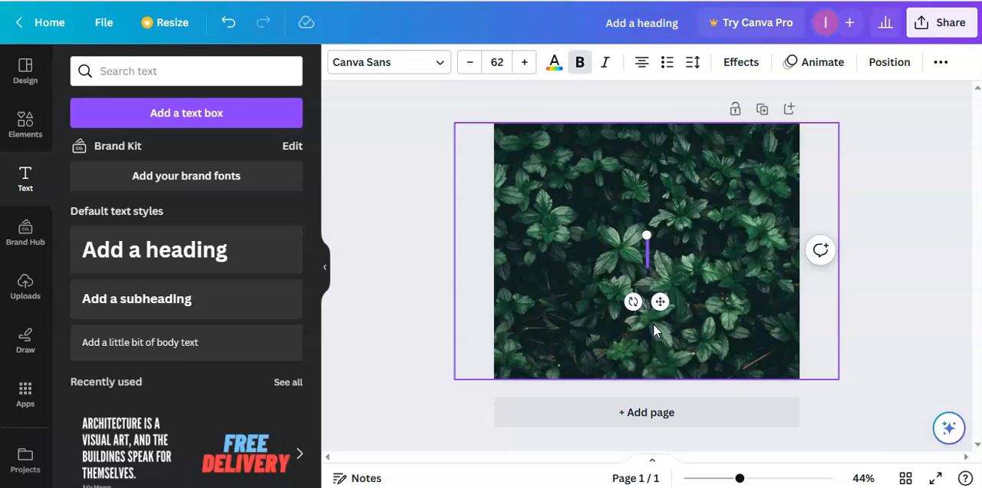
text(&A&)
Cut both ampersands from the heading so only the letter A is left.
click(650, 254)
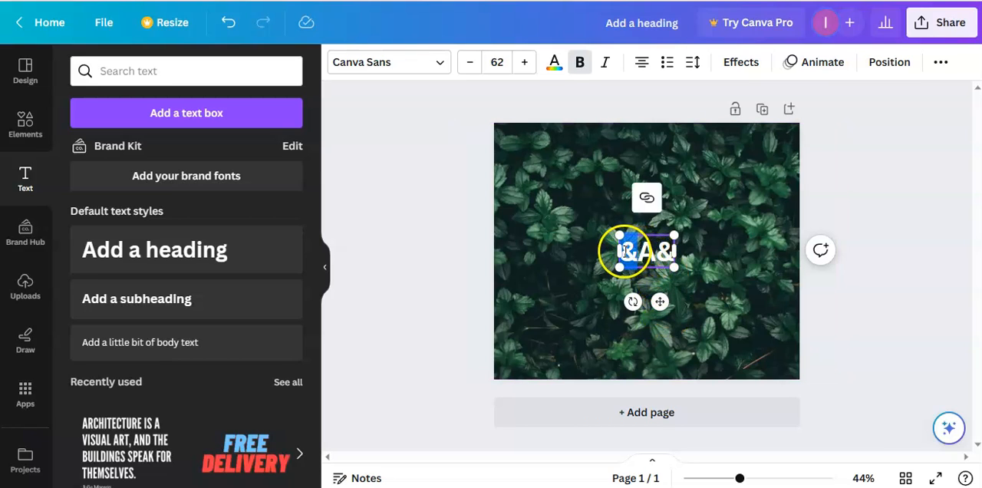
right_click(628, 252)
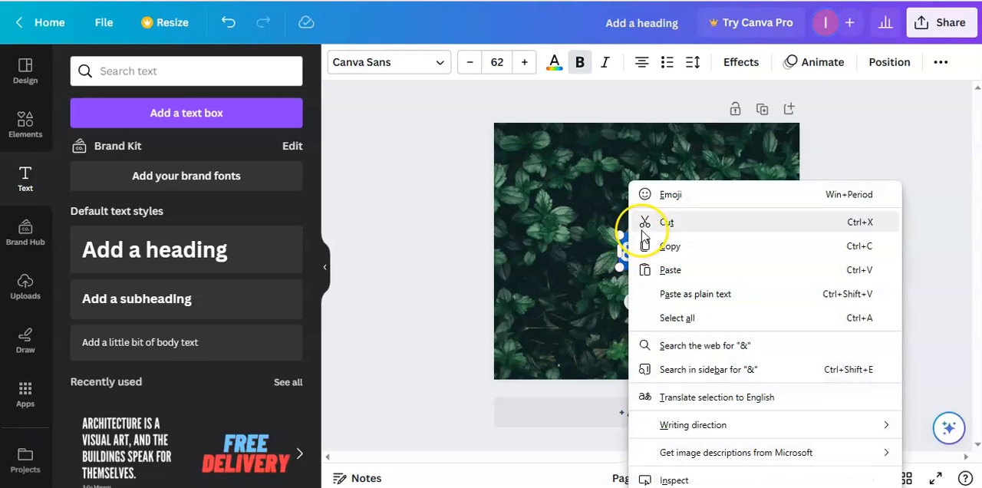
click(643, 221)
click(653, 256)
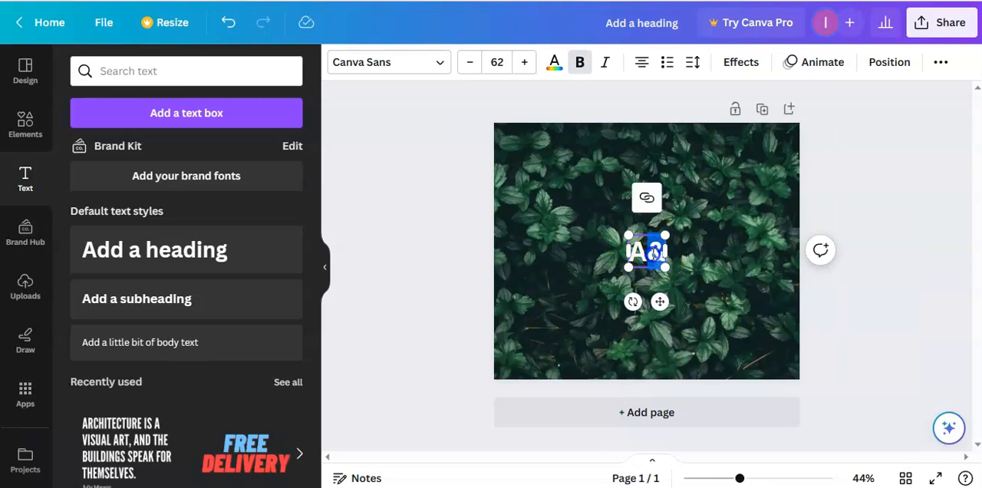
right_click(653, 256)
click(680, 223)
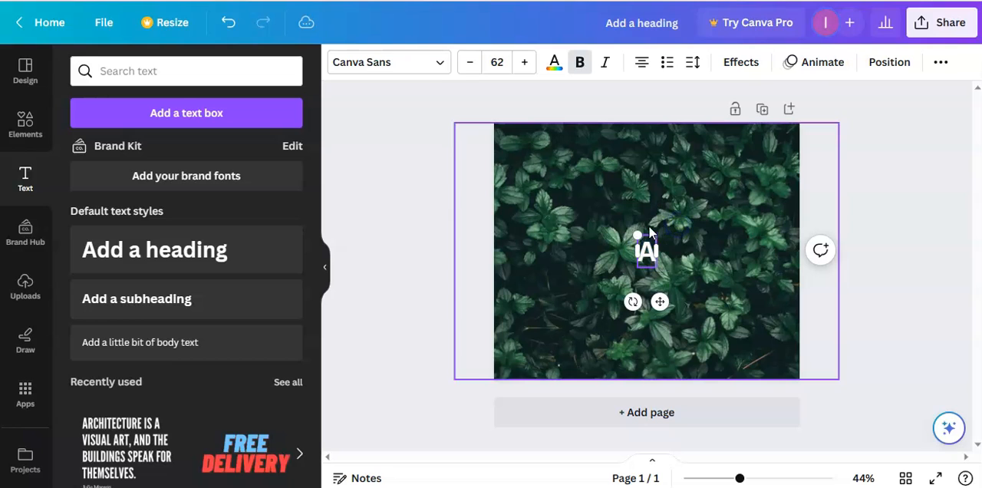
Enlarge the letter A to font size 325 and change its font to 210 수퍼사이즈 Black Box.
drag(638, 235, 569, 194)
drag(663, 272, 754, 317)
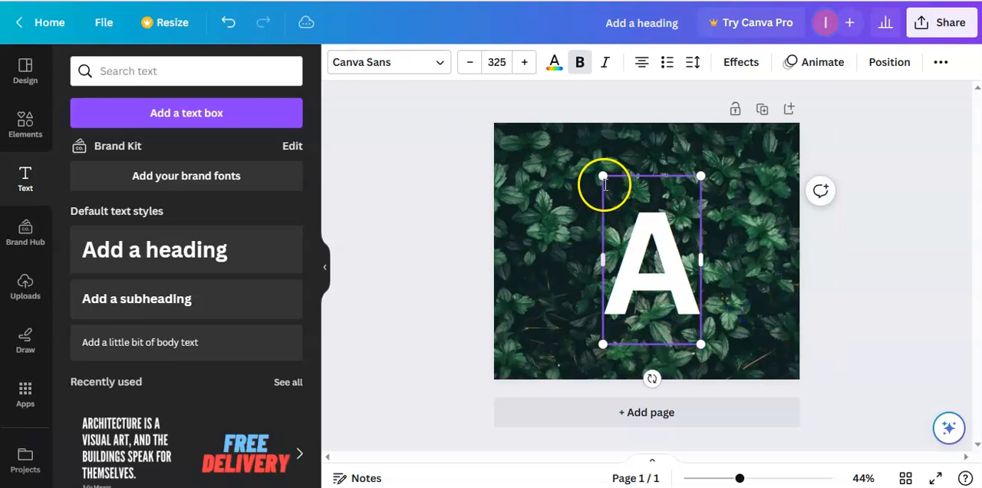
double_click(605, 182)
click(373, 62)
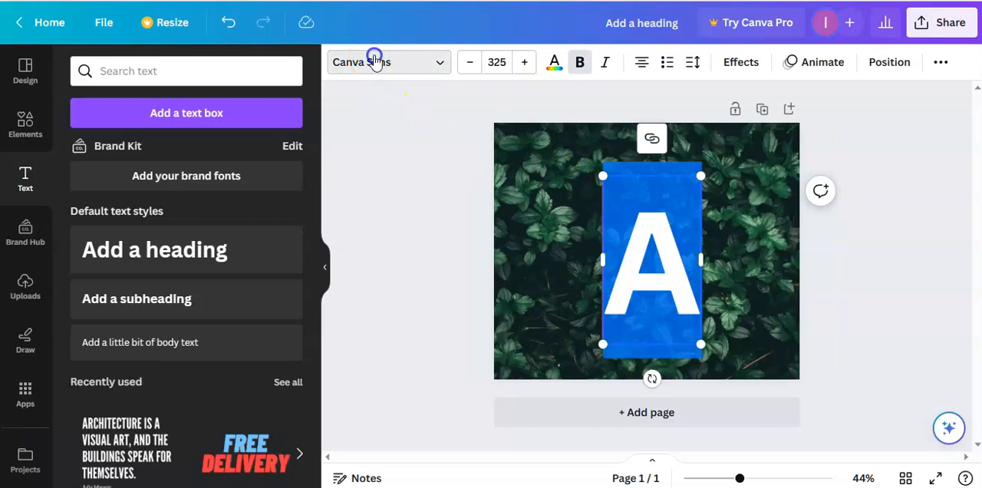
click(188, 112)
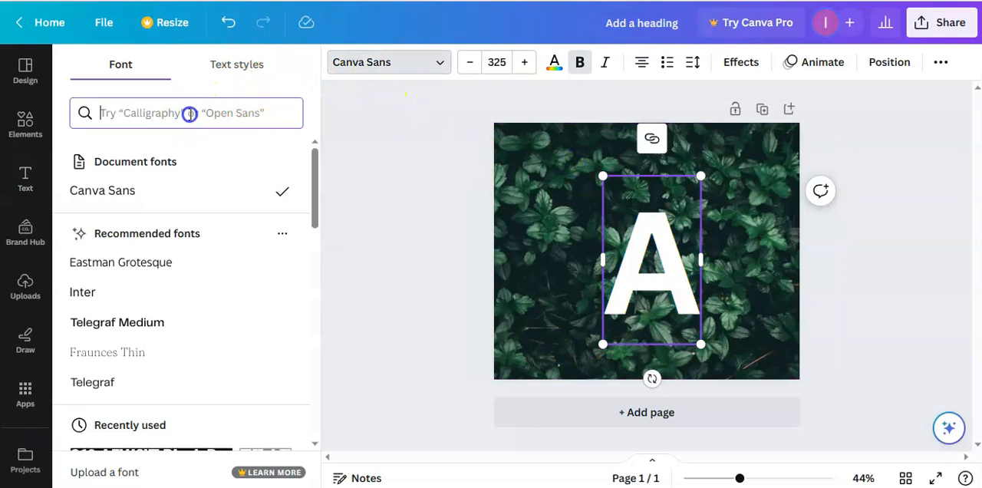
click(92, 223)
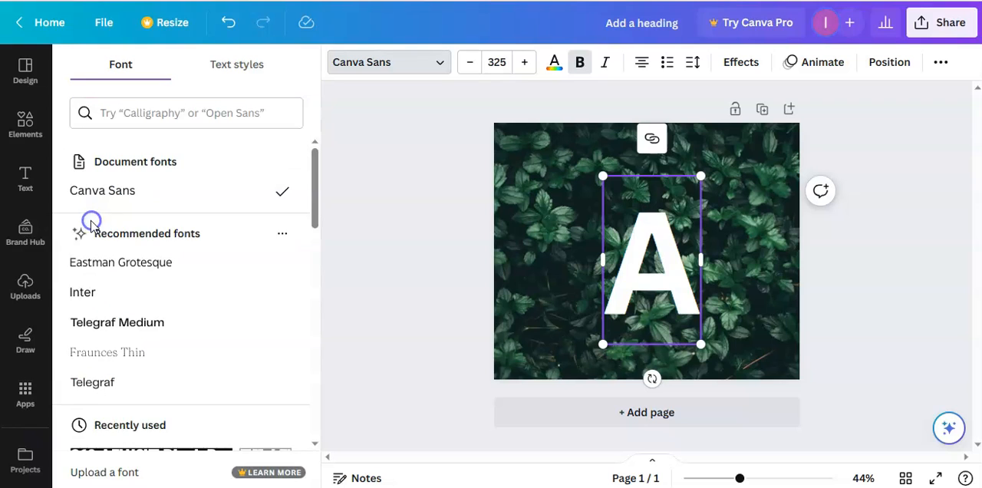
scroll(222, 261, down, 3)
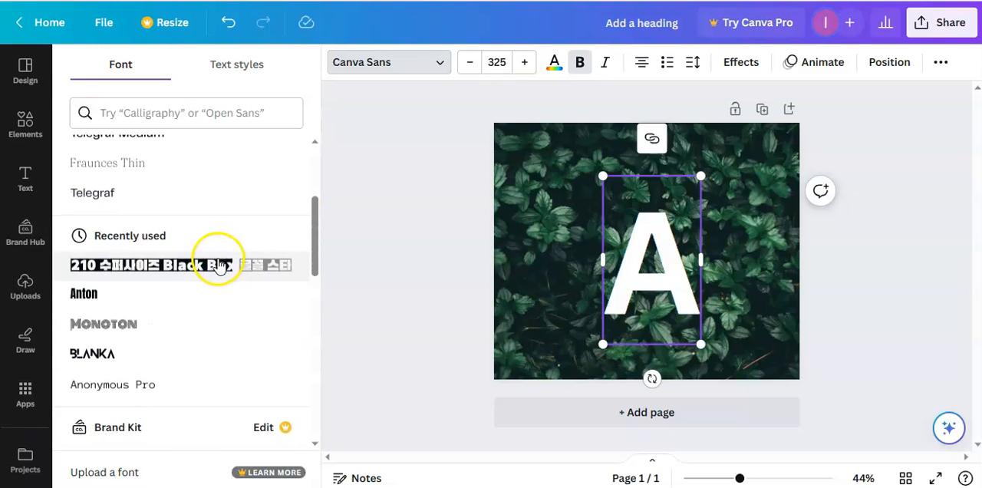
click(152, 268)
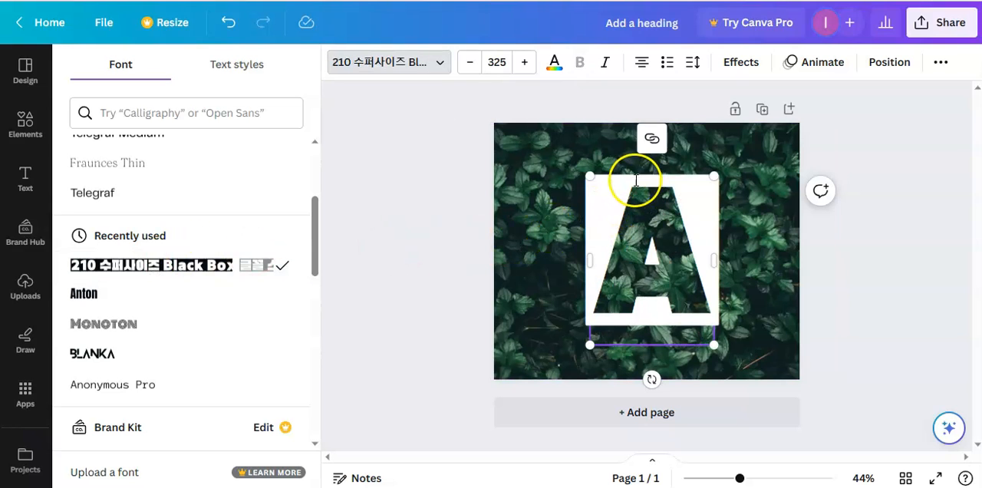
Enlarge the boxed letter A to font size 561 so its box spans the full page height.
drag(580, 173, 535, 154)
click(673, 315)
drag(713, 342, 785, 371)
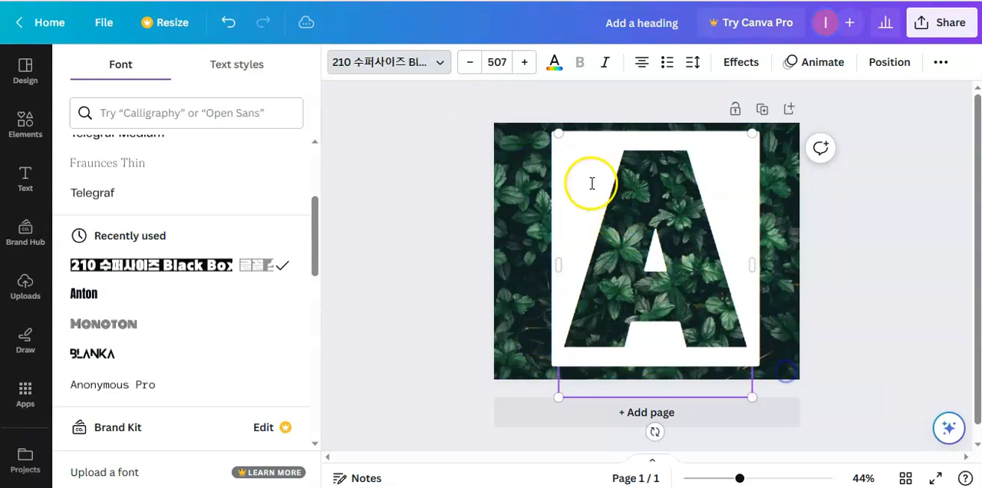
drag(560, 132, 545, 125)
drag(752, 397, 774, 415)
Cover the exposed photo strip left of the letter box with a stretched green square and place a duplicate over the right strip.
click(28, 122)
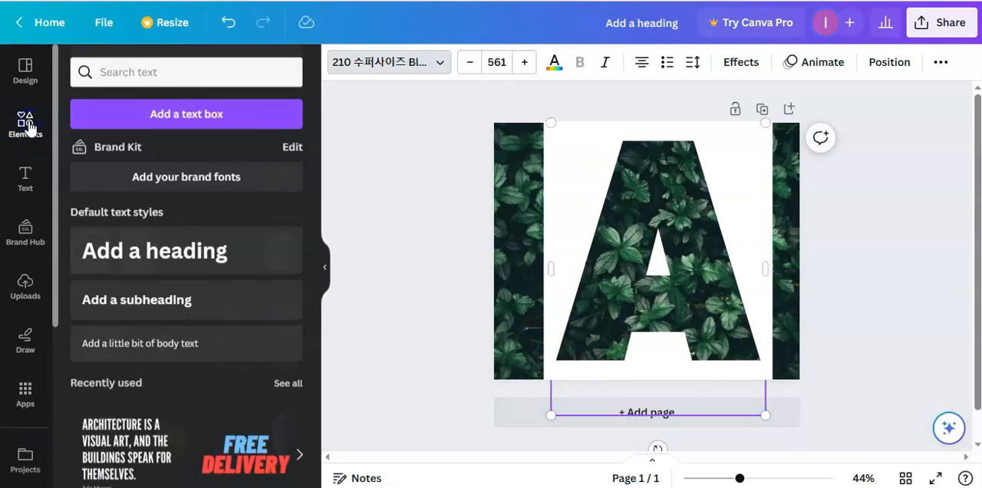
click(91, 287)
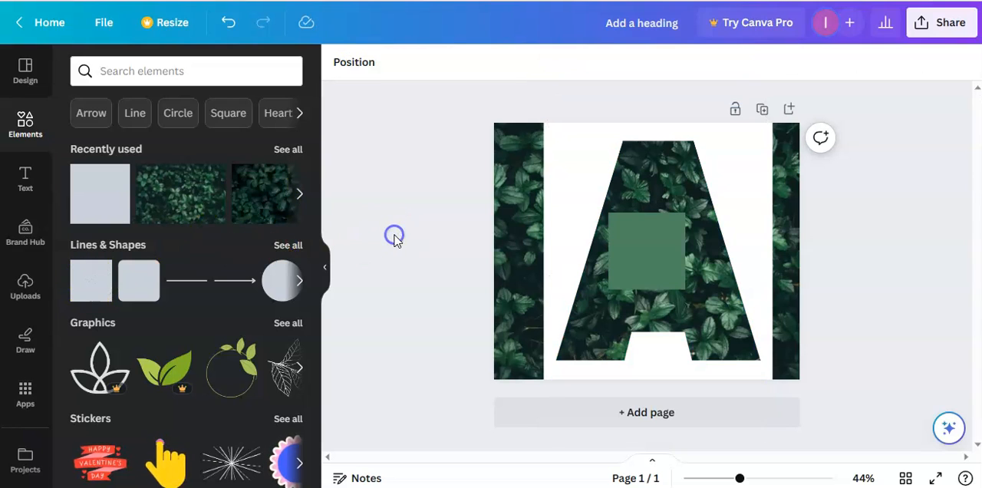
drag(625, 253, 504, 238)
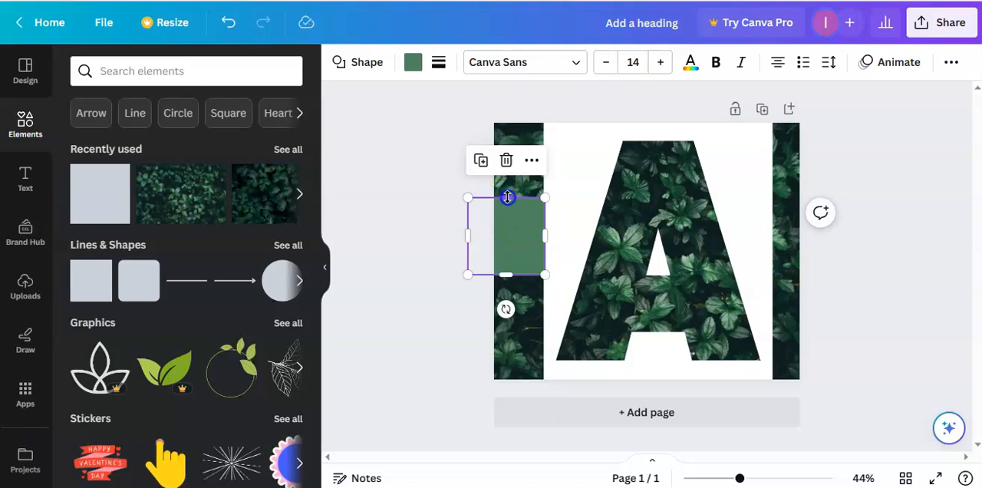
drag(507, 197, 509, 115)
drag(506, 274, 505, 406)
click(481, 102)
drag(512, 258, 810, 264)
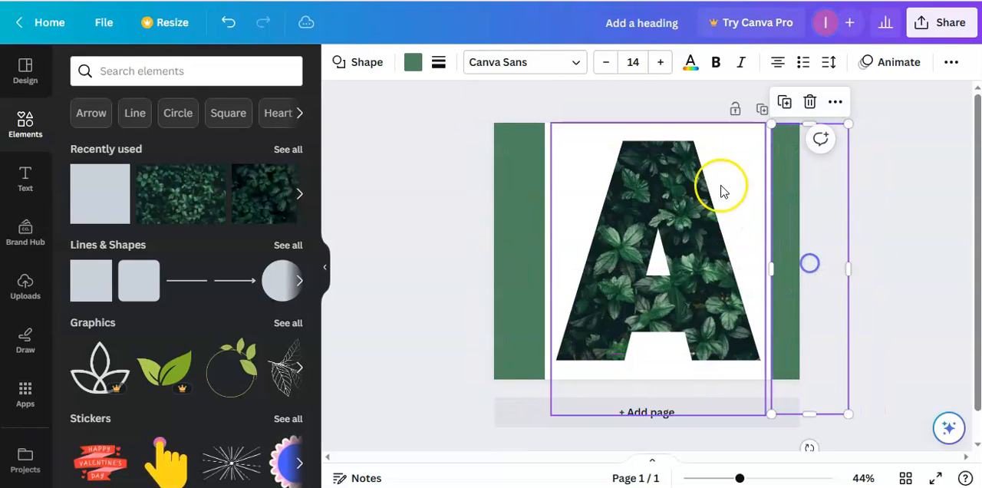
Recolor the letter box with the green document color used by the side rectangles.
click(719, 189)
click(555, 68)
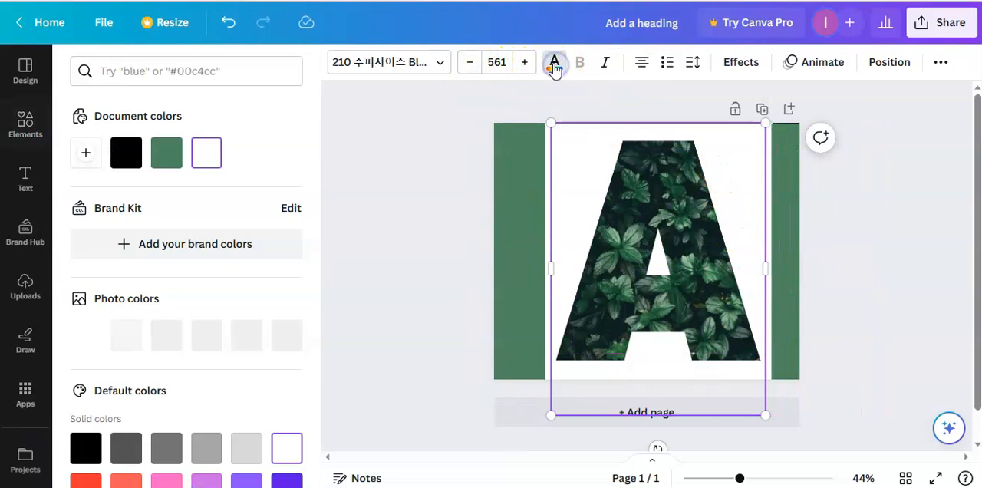
click(169, 153)
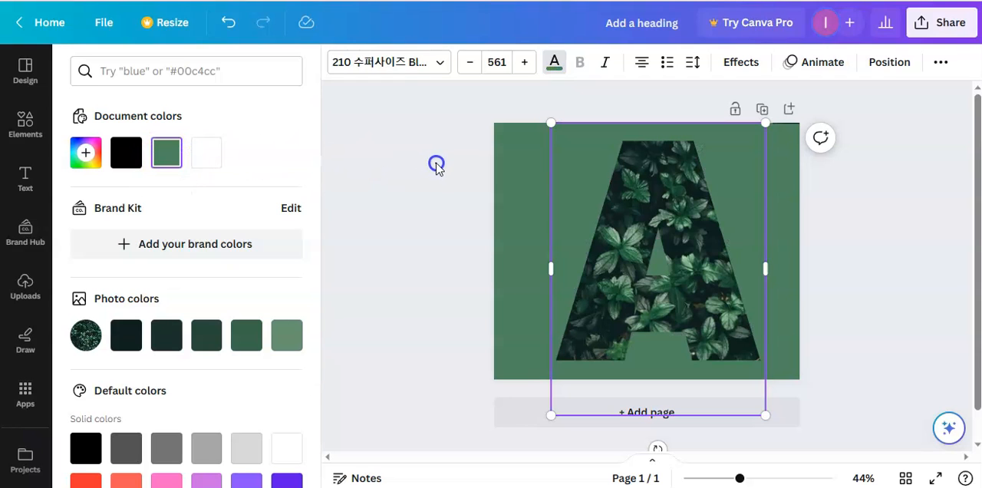
click(435, 165)
Download the finished letter design as a PNG file.
click(951, 39)
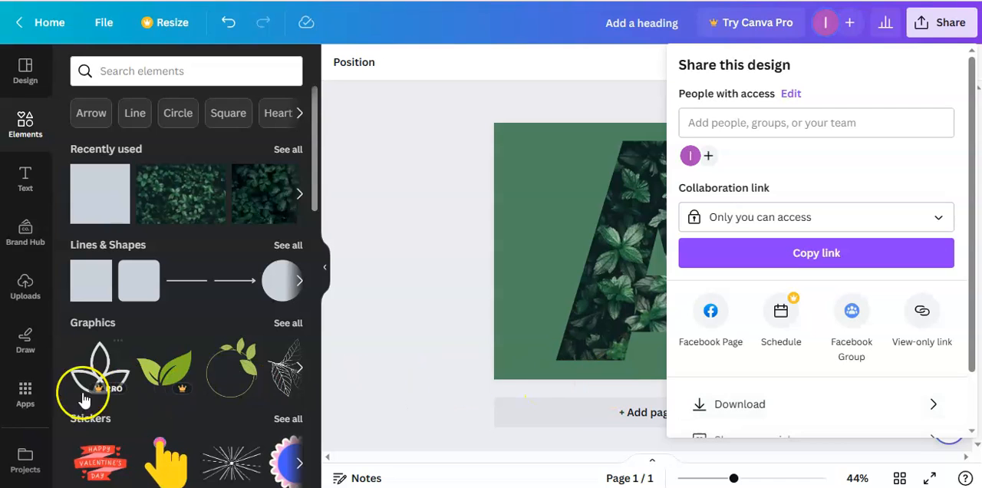
click(796, 405)
click(840, 307)
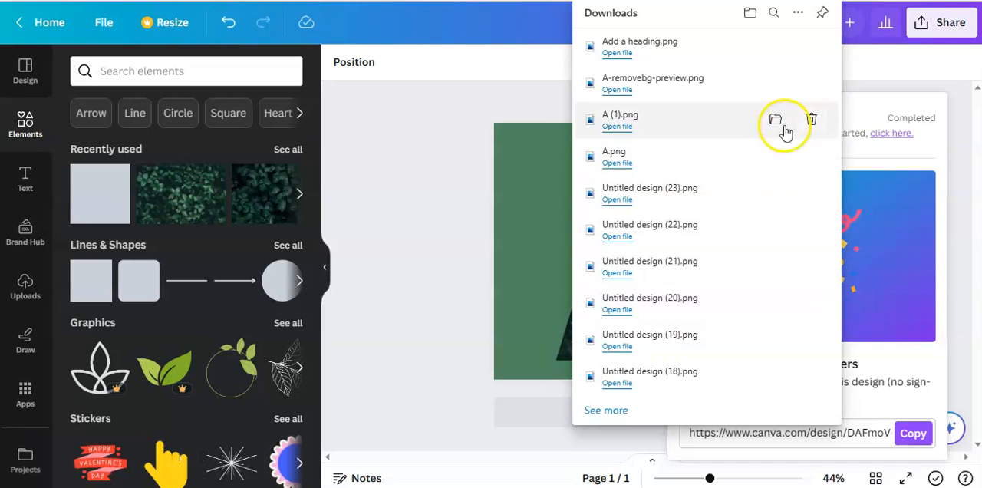
Switch to remove.bg, upload Add a heading.png for background removal and download the preview-size result.
drag(776, 48, 368, 212)
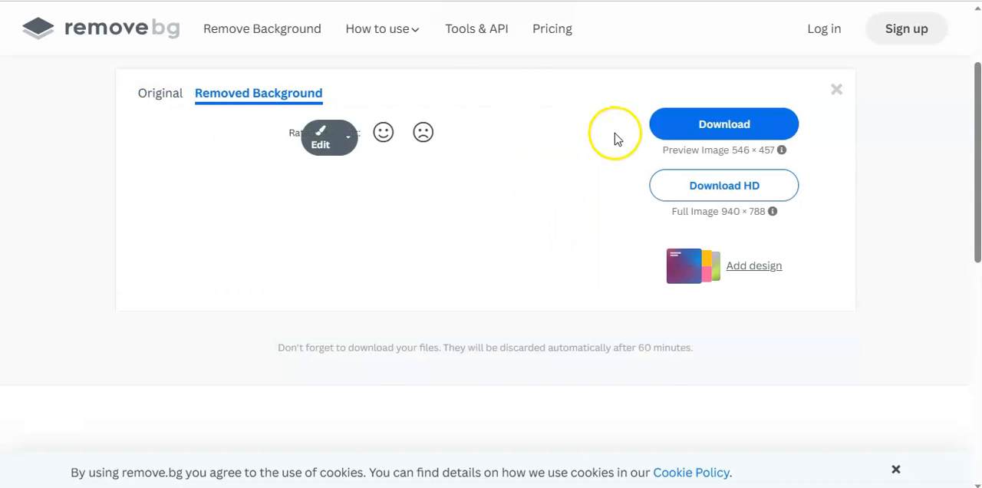
click(677, 180)
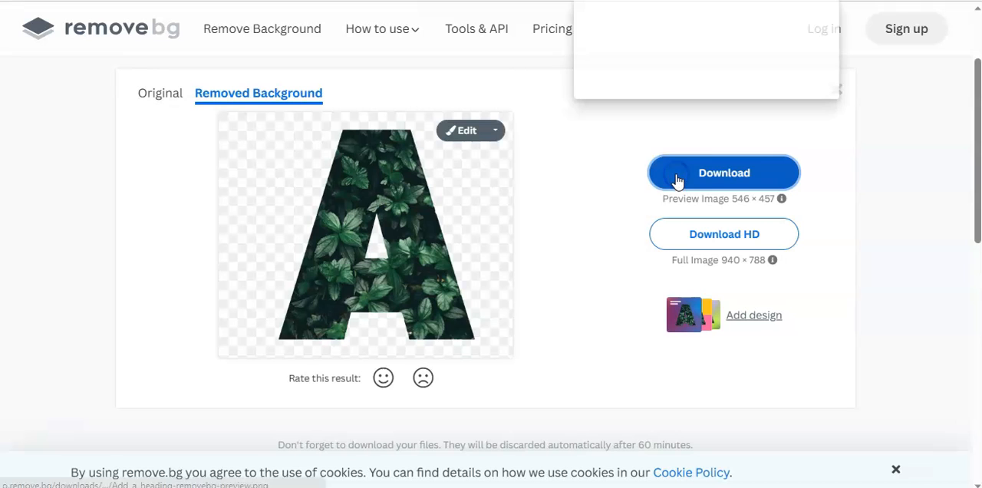
Upload the background-free letter image to Canva and place it on a newly added second page.
click(776, 45)
drag(1, 69, 435, 226)
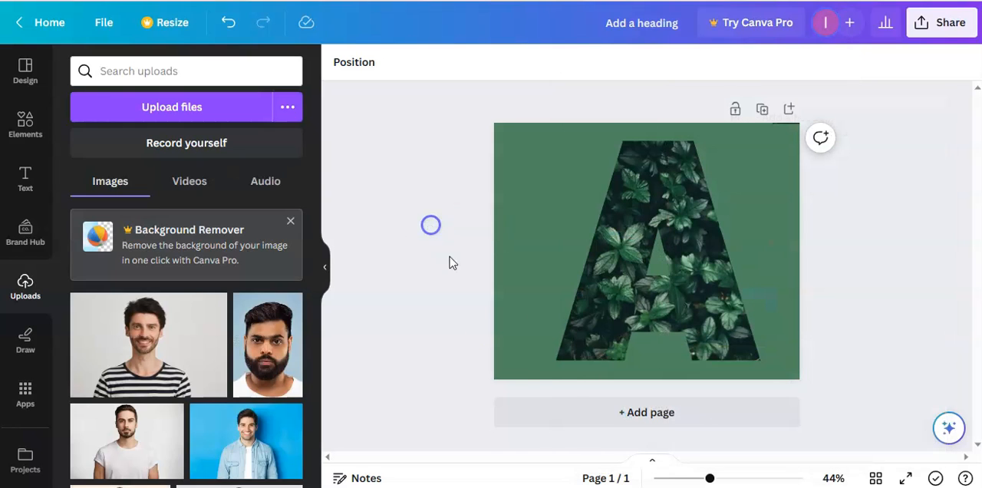
click(560, 417)
click(125, 360)
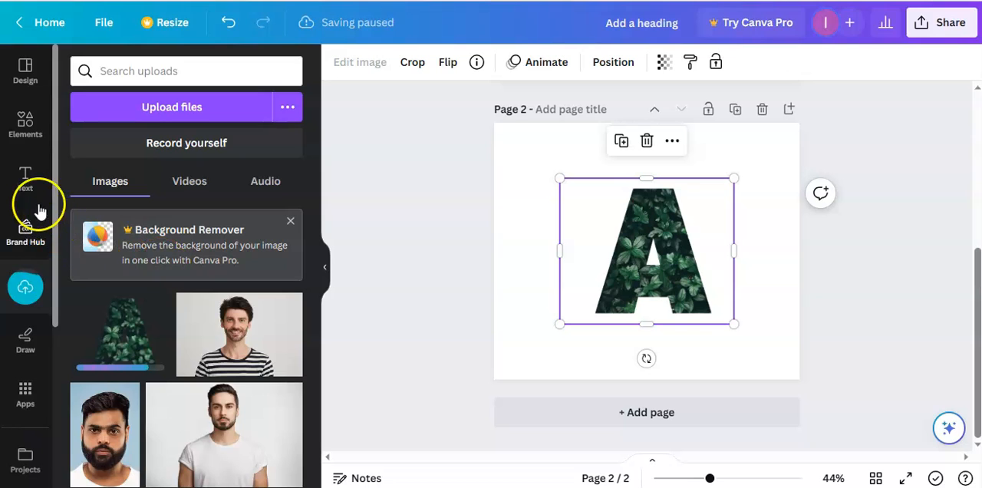
Crop the empty margins from the left and right sides of the letter image on page 2.
click(27, 184)
click(468, 187)
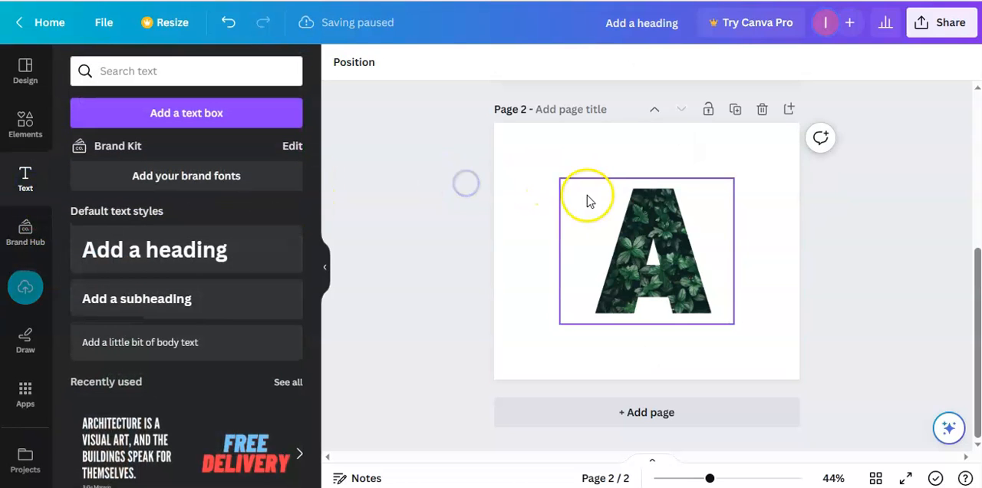
click(588, 198)
drag(558, 213, 585, 212)
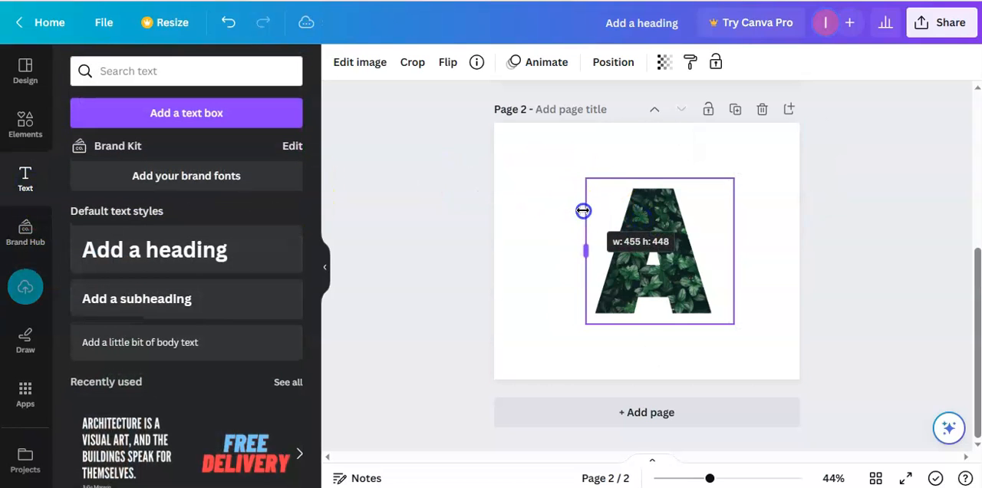
drag(734, 234, 723, 236)
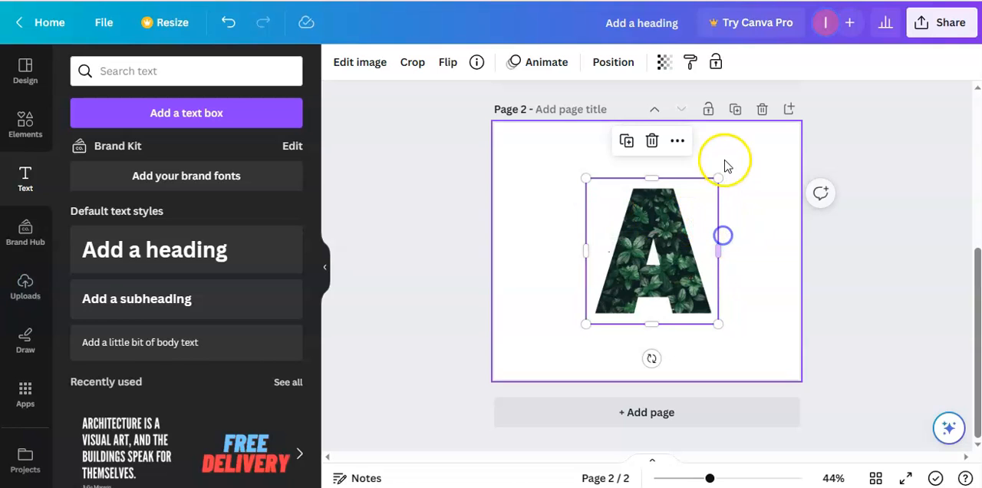
Enlarge the cropped letter image to fill most of page 2.
drag(721, 177, 772, 159)
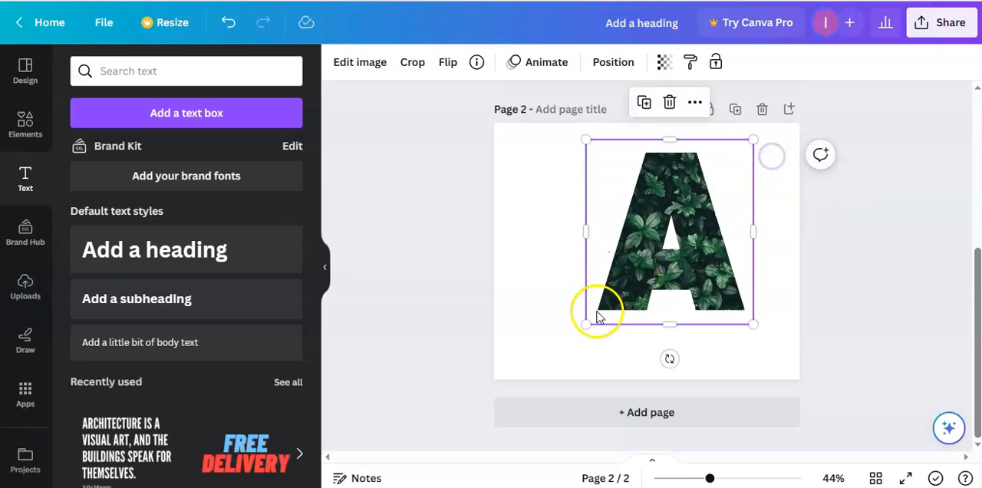
drag(586, 324, 536, 367)
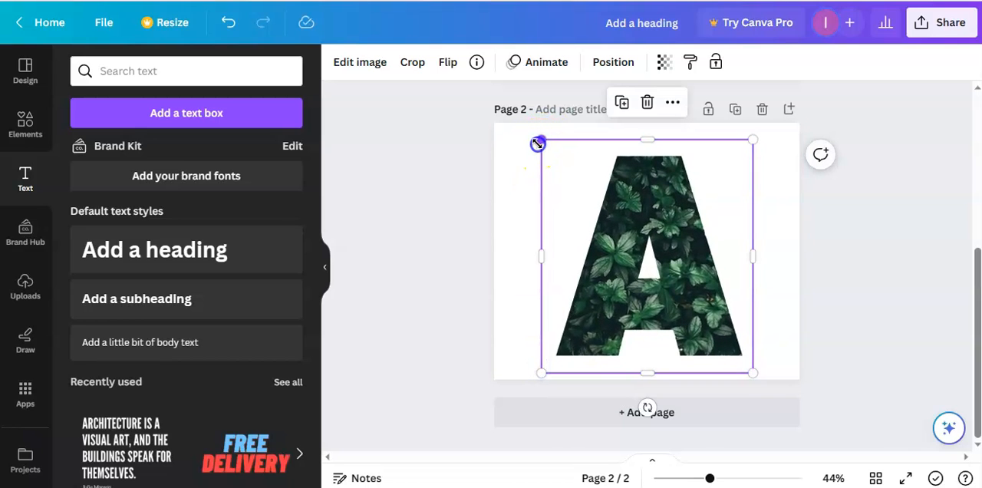
drag(536, 142, 535, 132)
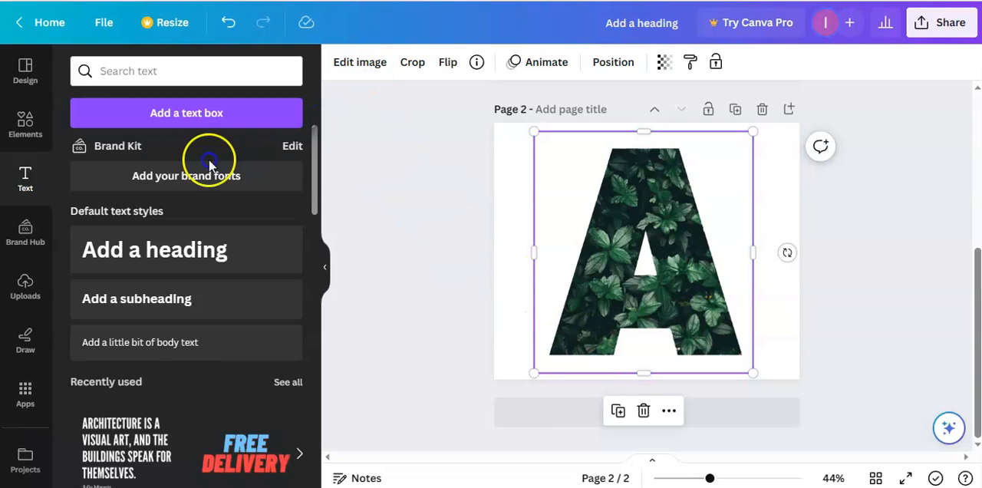
Browse the leaf photos and add the green compound-leaf branch cutout to page 2.
scroll(22, 323, down, 3)
scroll(26, 361, down, 3)
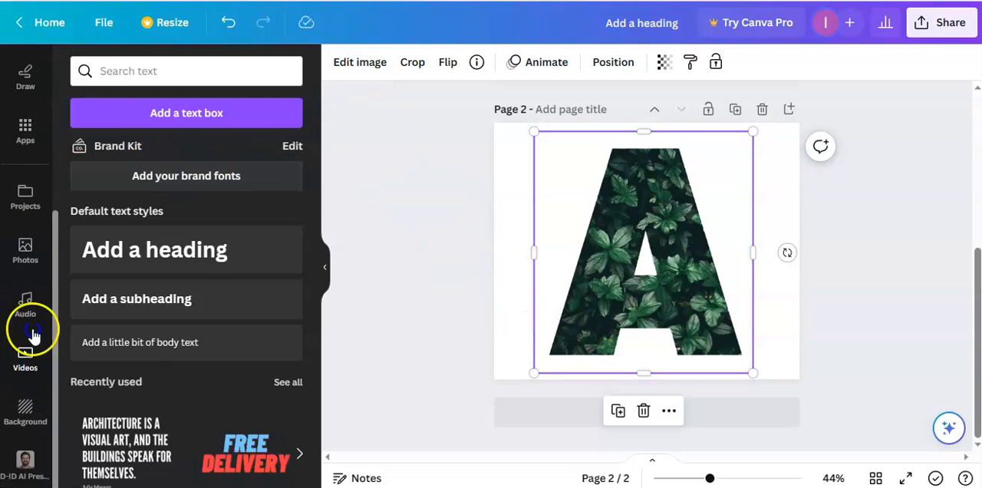
click(25, 253)
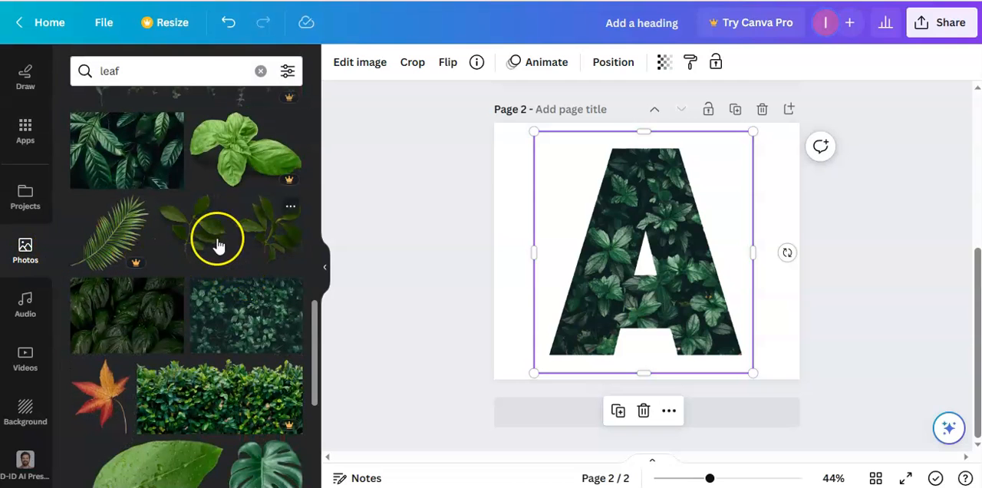
scroll(214, 244, up, 3)
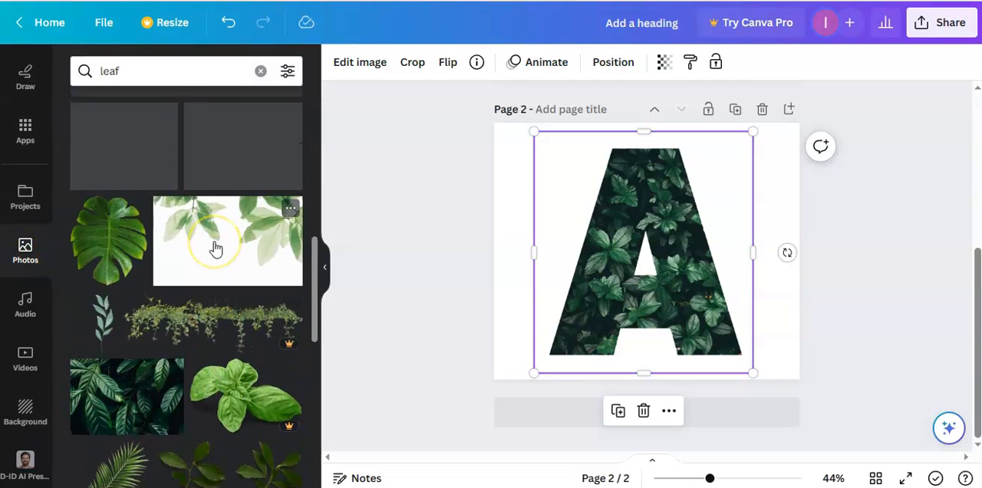
scroll(216, 248, up, 3)
scroll(215, 248, up, 3)
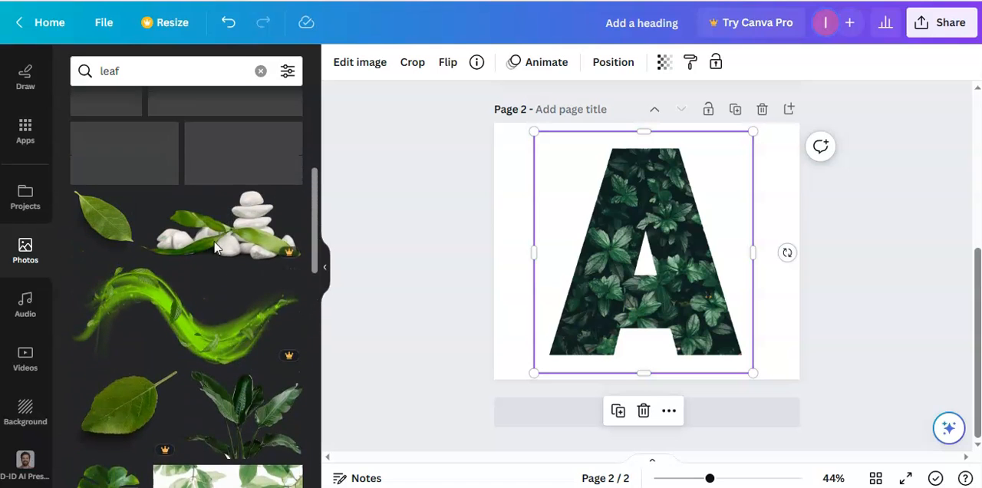
scroll(216, 248, up, 4)
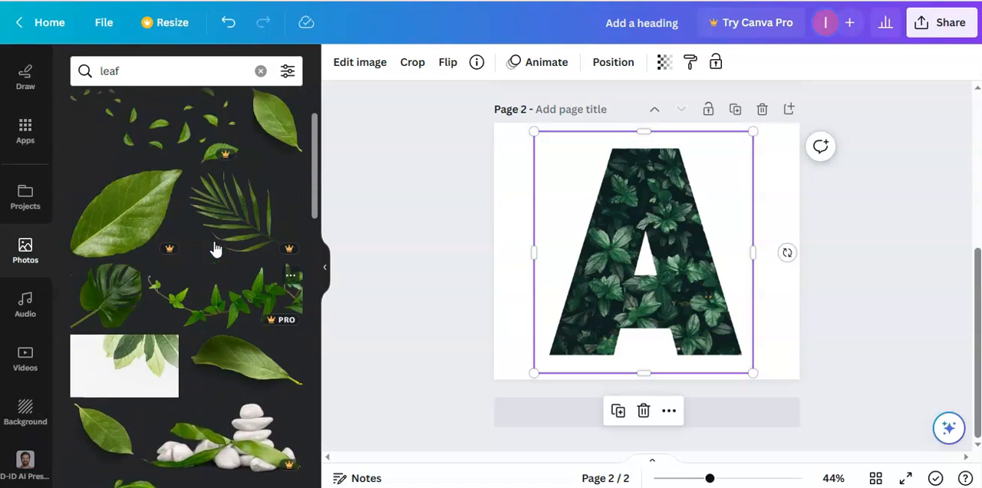
scroll(215, 247, down, 6)
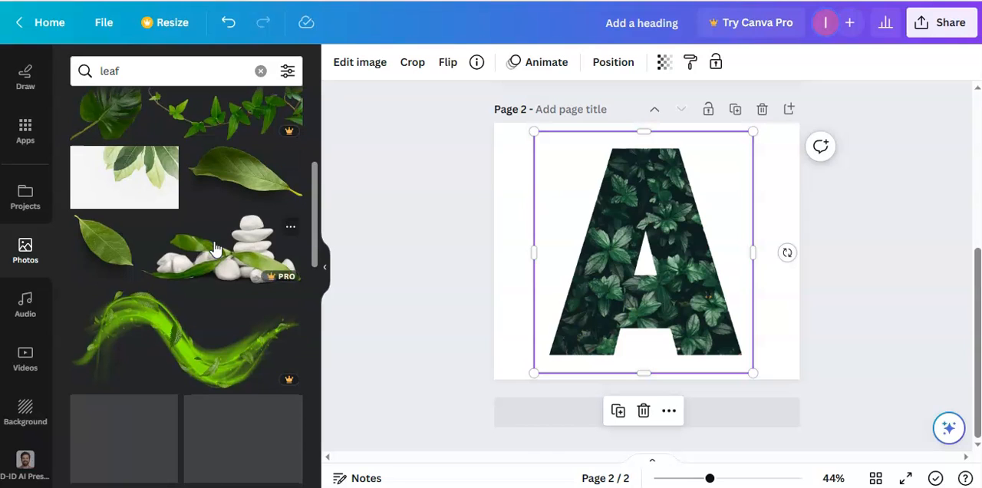
scroll(216, 247, down, 3)
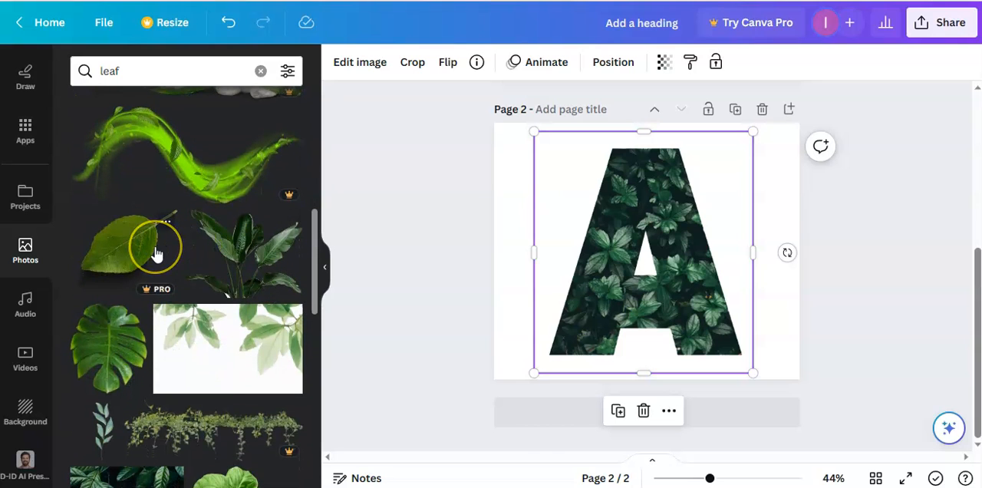
scroll(156, 253, down, 3)
scroll(245, 320, down, 4)
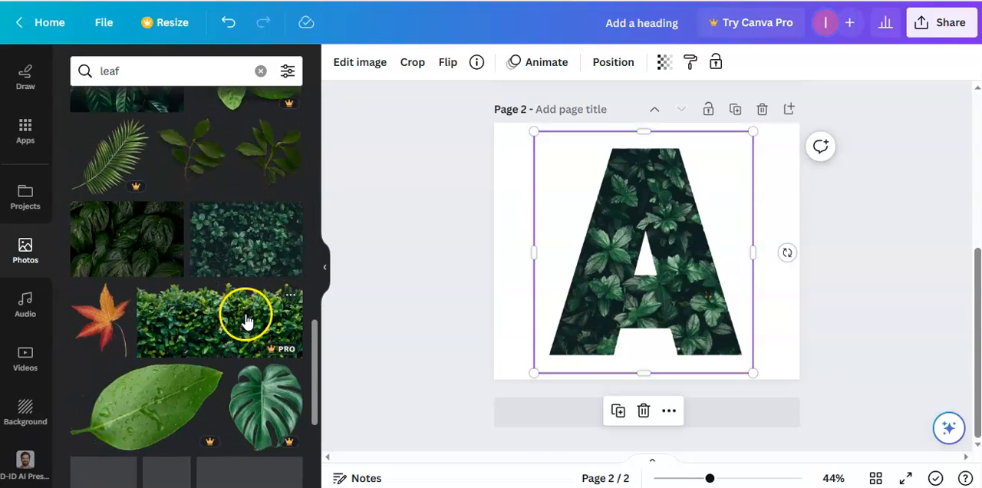
scroll(245, 320, down, 2)
scroll(246, 392, down, 2)
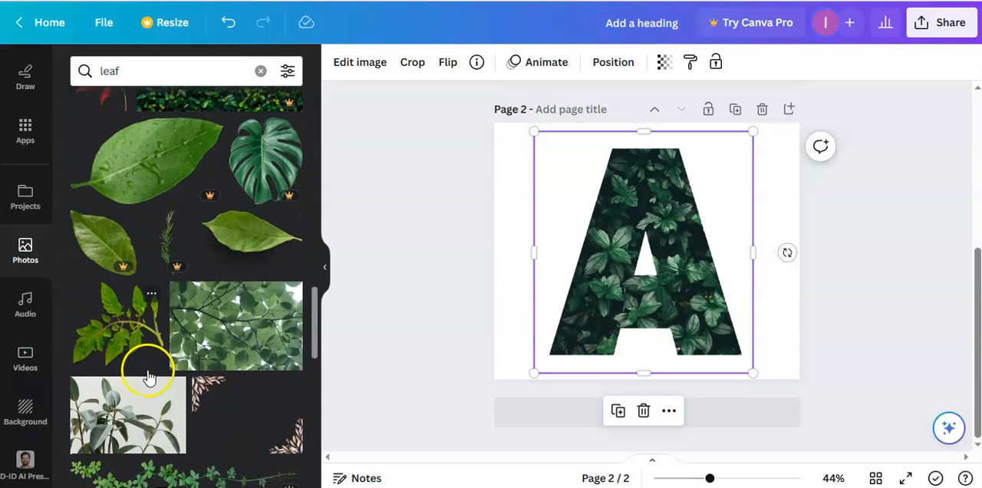
click(107, 323)
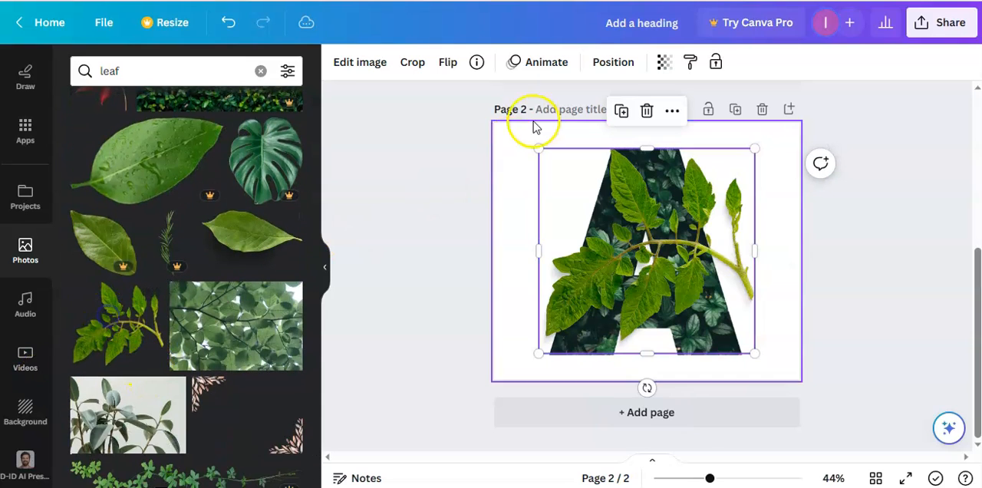
Set the branch image's saturation to 100, contrast to 100 and brightness to -33.
click(372, 73)
scroll(214, 373, down, 3)
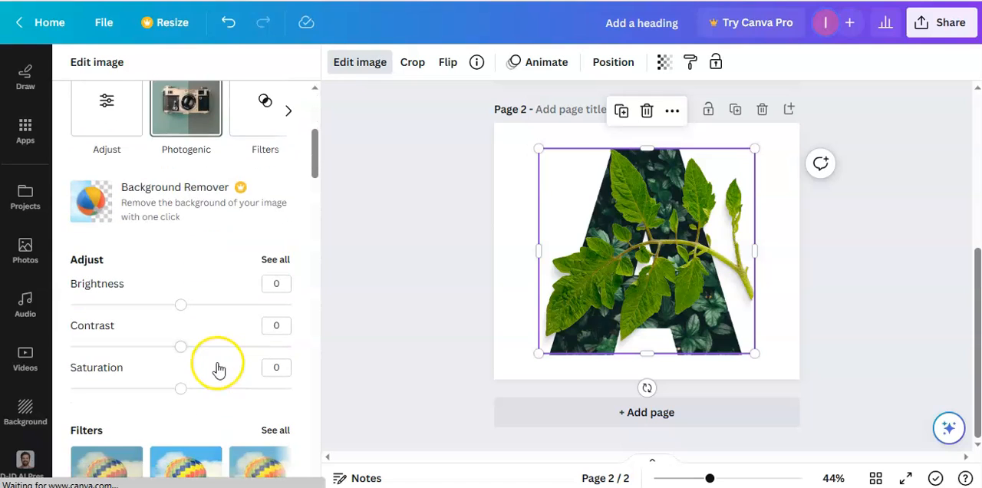
drag(187, 384, 351, 378)
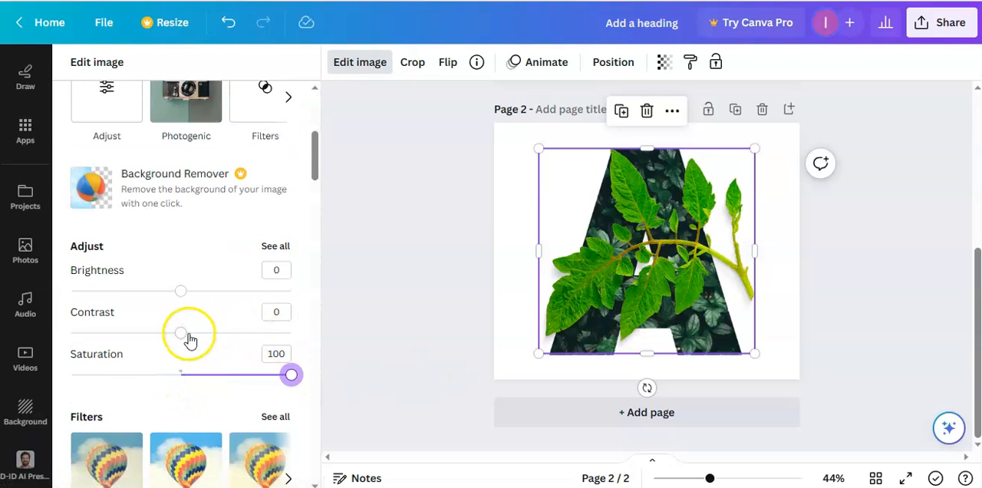
drag(184, 335, 329, 340)
drag(179, 299, 146, 293)
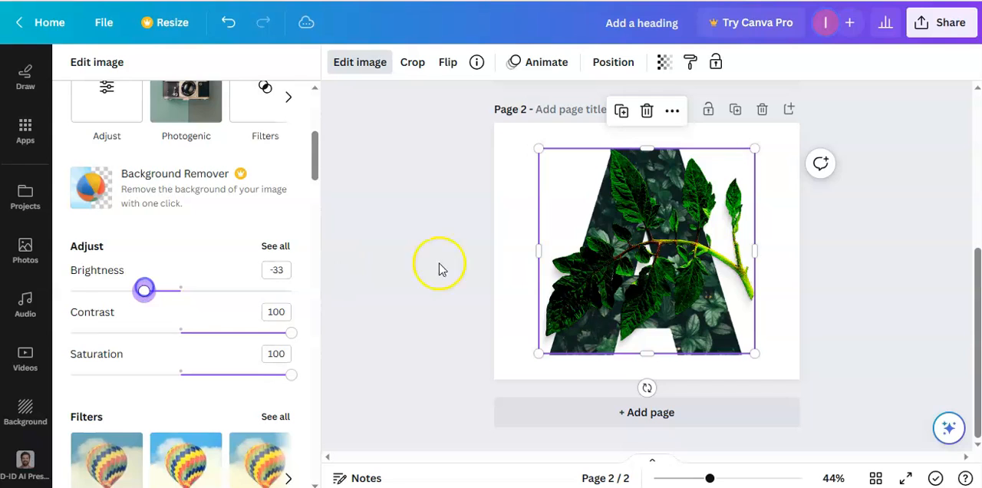
Shift the branch toward the left side of the A and set its contrast to 56 and brightness to -53.
drag(676, 266, 640, 265)
drag(286, 330, 277, 334)
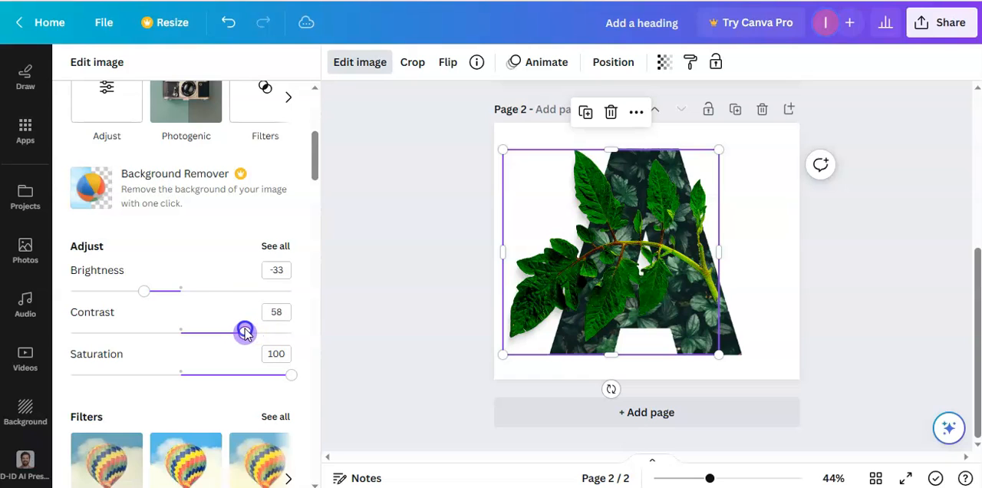
drag(144, 291, 135, 293)
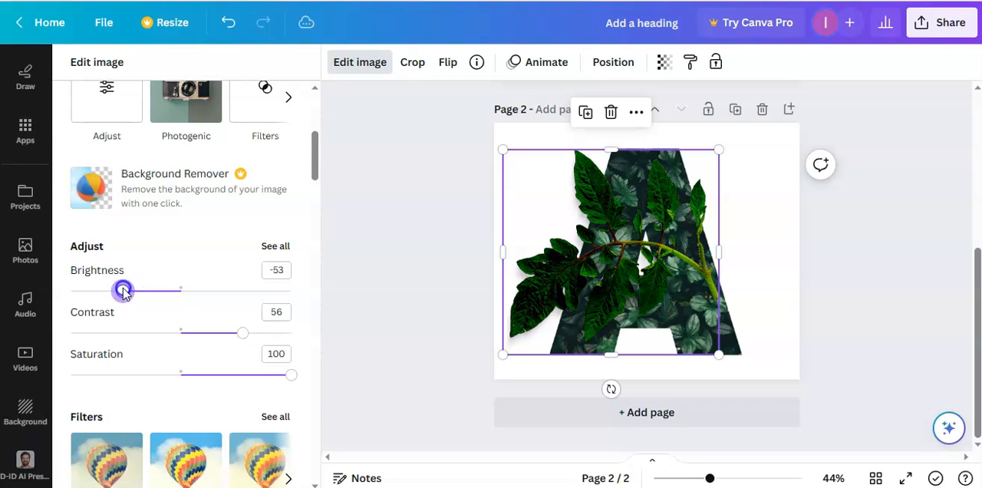
Shrink the branch to about half size, place it over the A's left stroke and crop its right side.
drag(719, 353, 610, 246)
drag(549, 195, 577, 246)
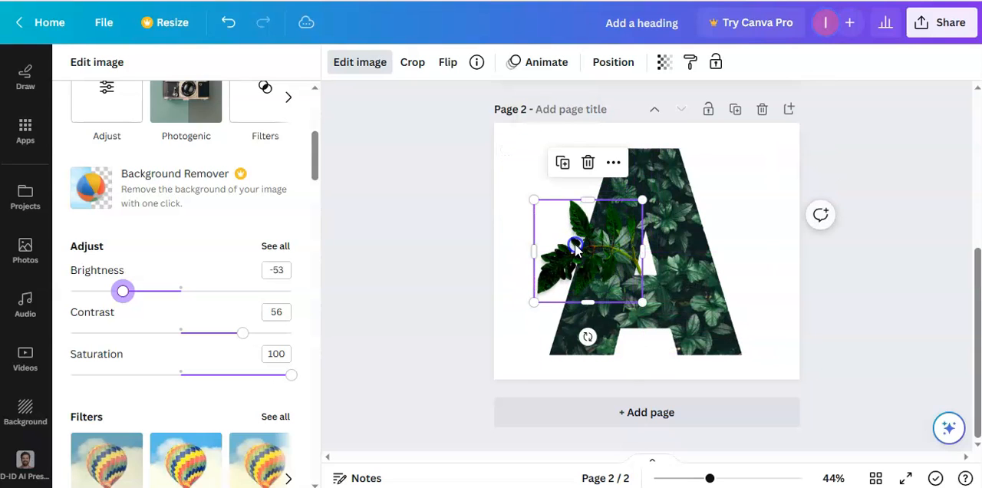
click(574, 247)
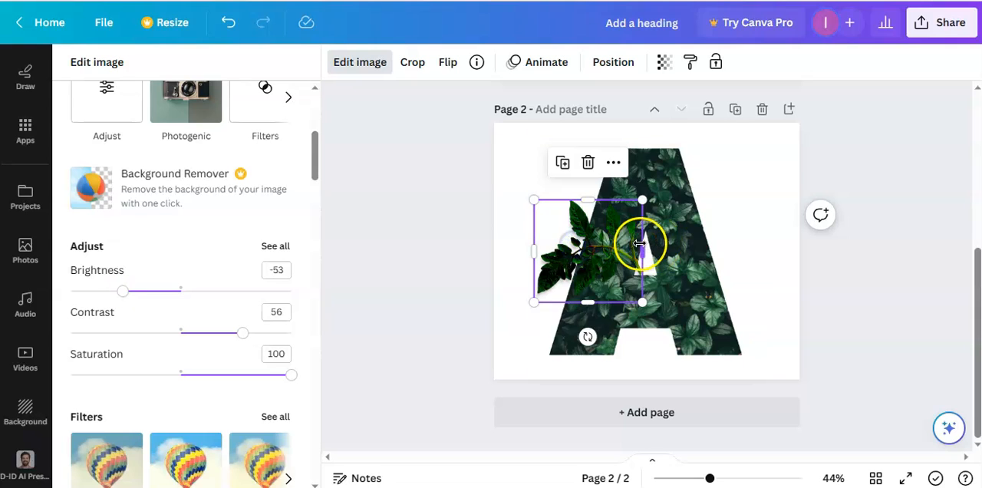
drag(638, 243, 610, 246)
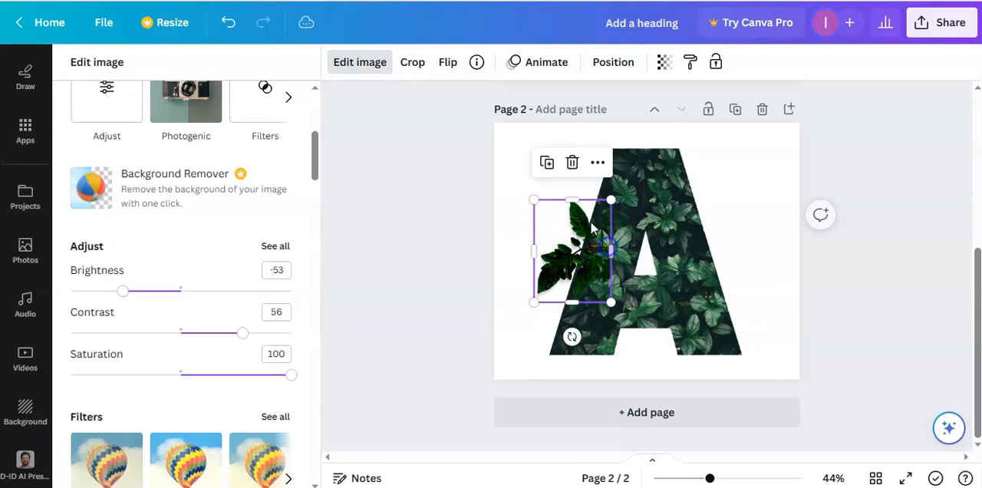
click(512, 165)
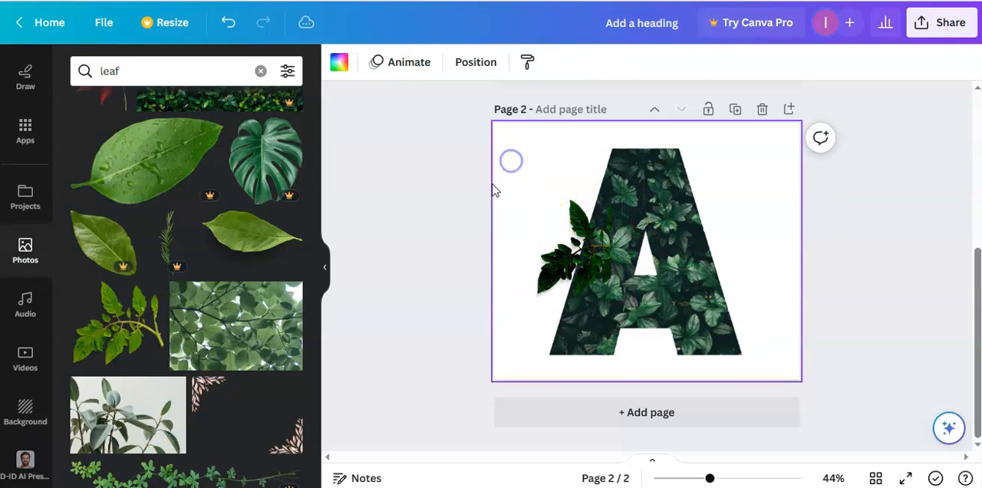
click(577, 266)
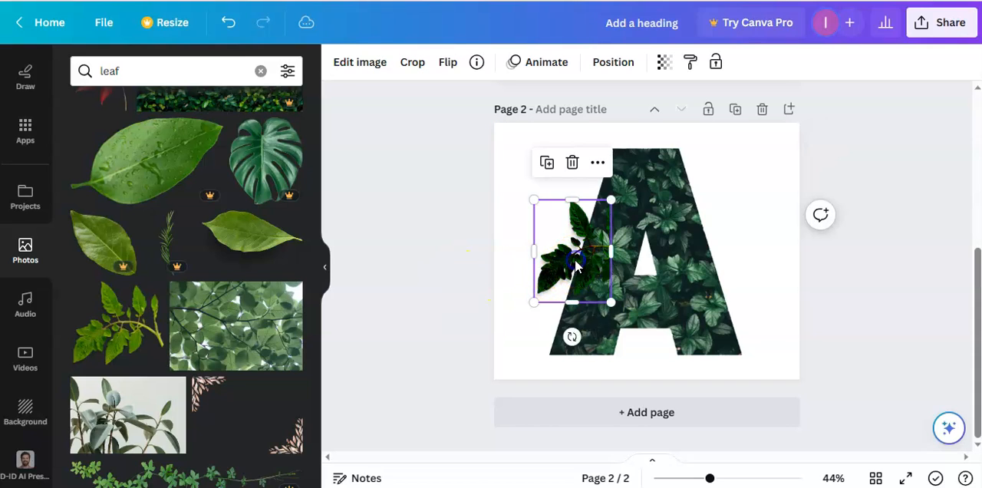
mouse_move(614, 251)
mouse_down()
mouse_move(588, 248)
mouse_move(609, 251)
mouse_up()
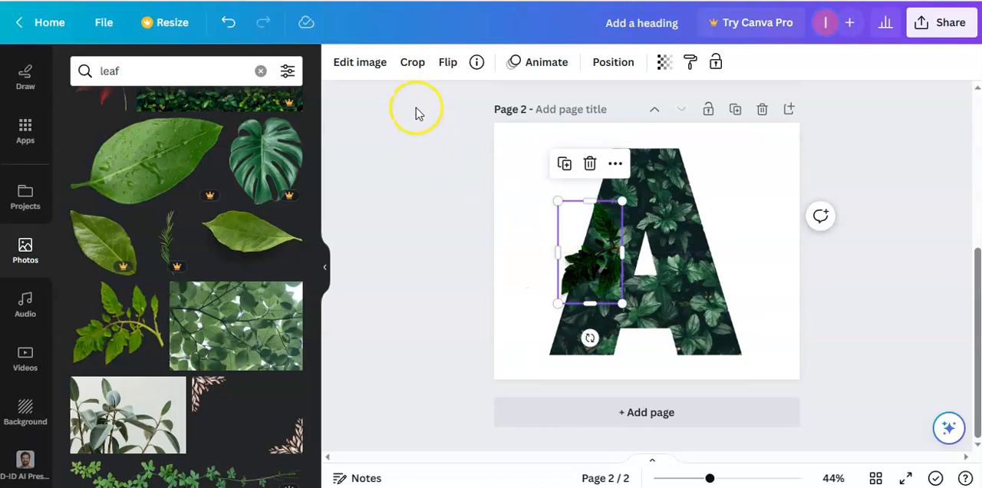
Set the cropped branch's brightness to -32 and contrast to about 49.
click(373, 67)
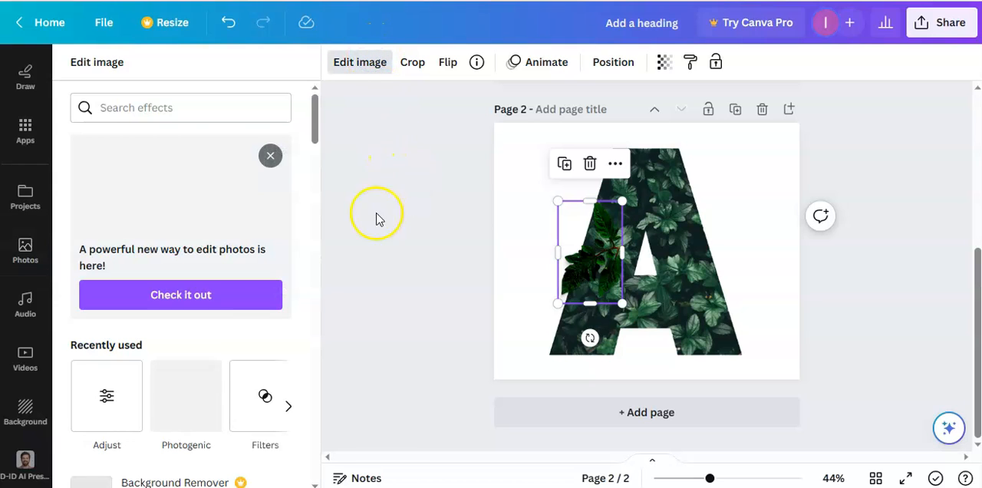
scroll(223, 292, down, 4)
drag(126, 295, 136, 297)
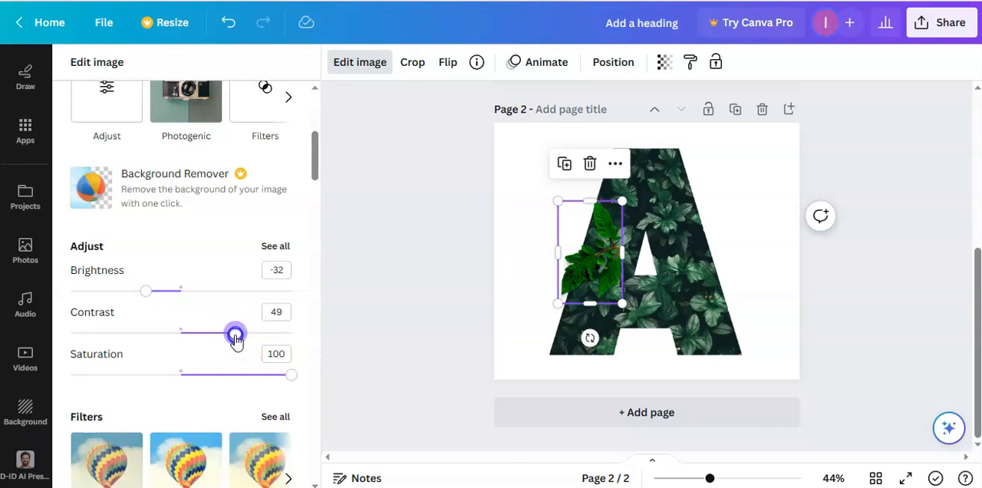
click(353, 307)
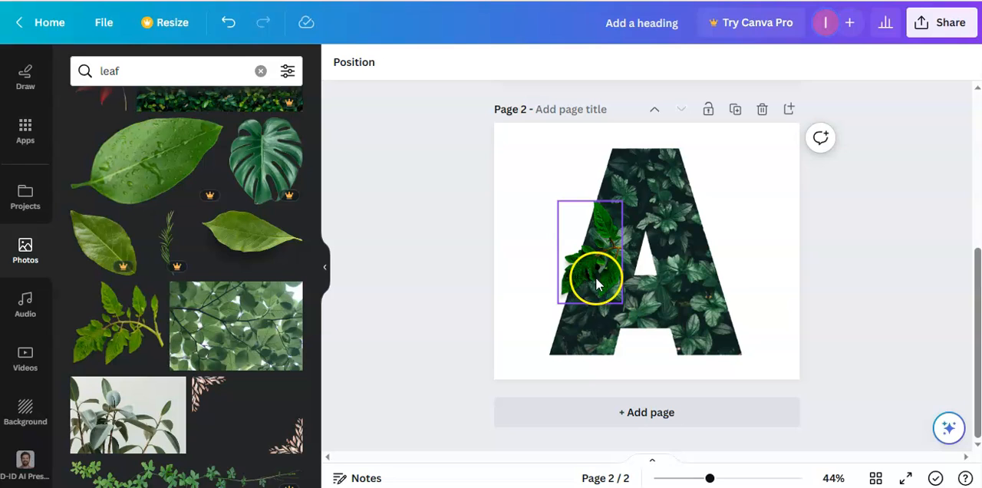
Duplicate the branch, move the copy to the upper part of the A's left stroke and make it slightly smaller.
click(587, 254)
click(564, 166)
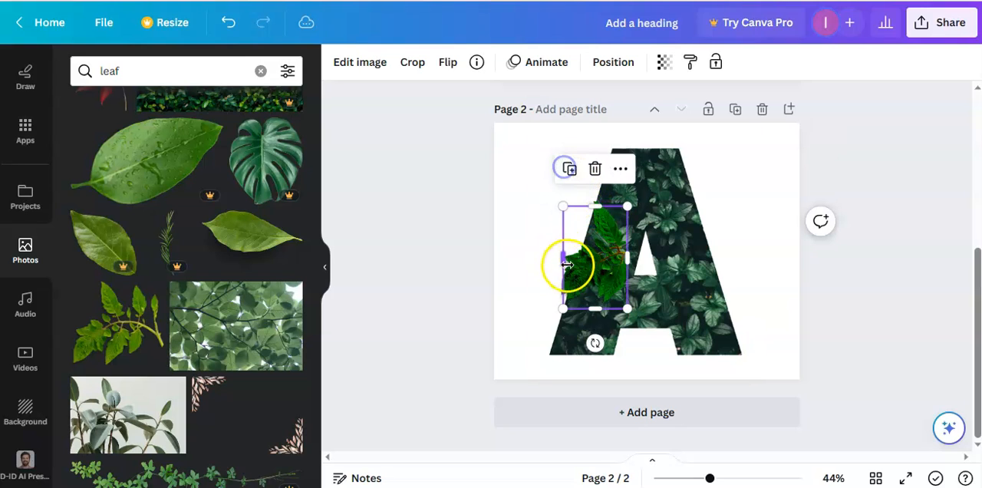
drag(604, 270, 616, 207)
drag(575, 138, 588, 149)
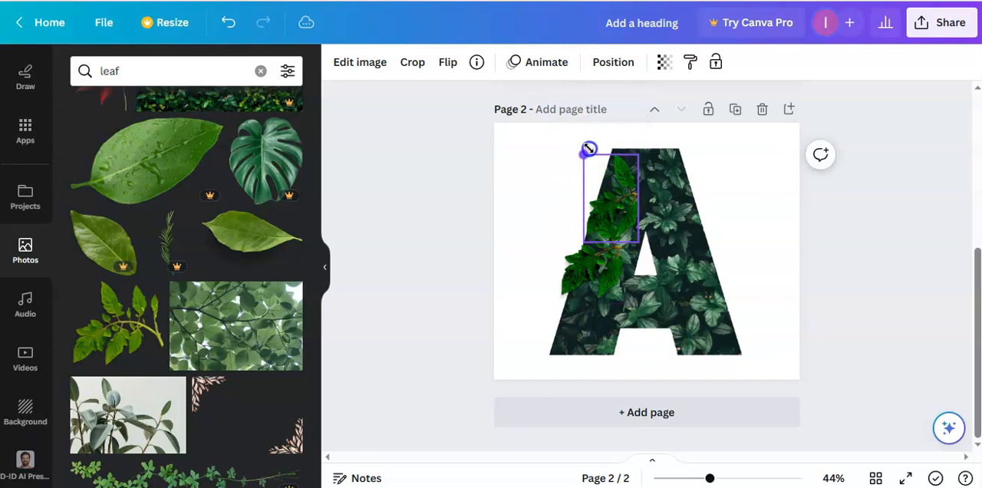
Shrink the lower branch and reposition it on the A's left edge, just below the upper branch.
drag(621, 197, 606, 258)
drag(555, 197, 579, 217)
drag(593, 255, 582, 243)
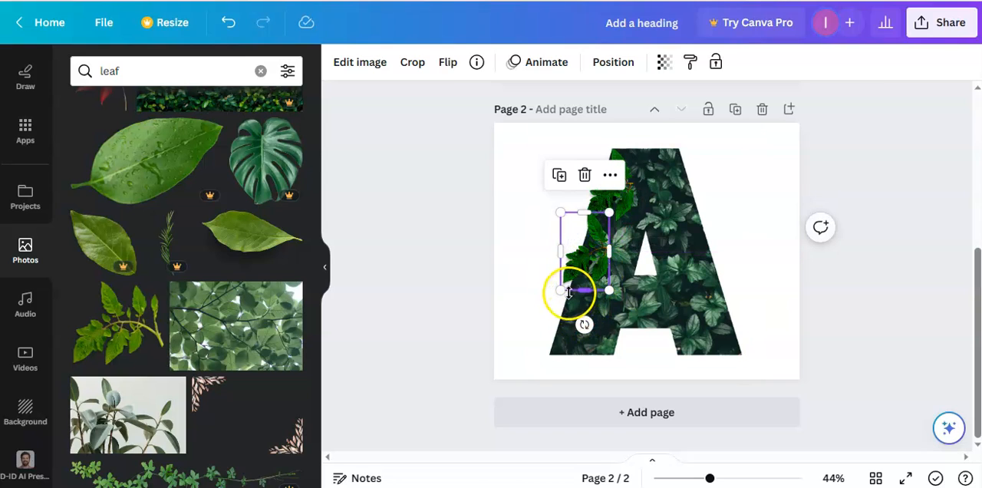
drag(562, 291, 566, 284)
drag(592, 225, 594, 228)
click(521, 228)
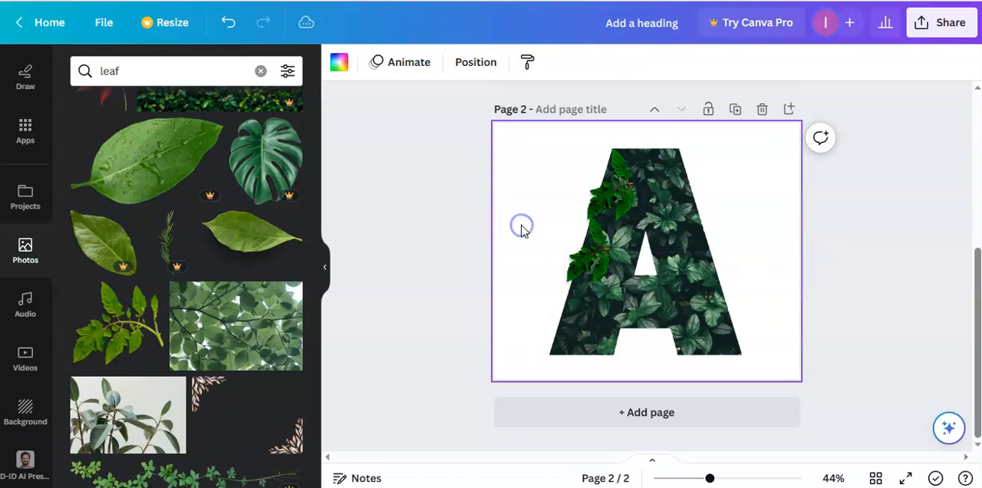
Rotate the upper branch counterclockwise so its leaves extend beyond the A's left edge, and crop it to 130 × 238.
click(602, 203)
drag(603, 203, 605, 193)
drag(666, 177, 614, 193)
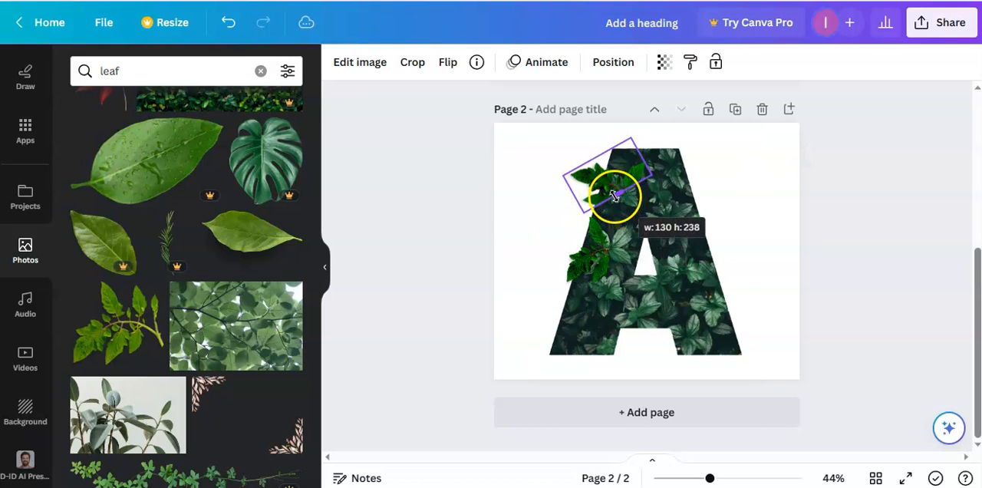
click(505, 171)
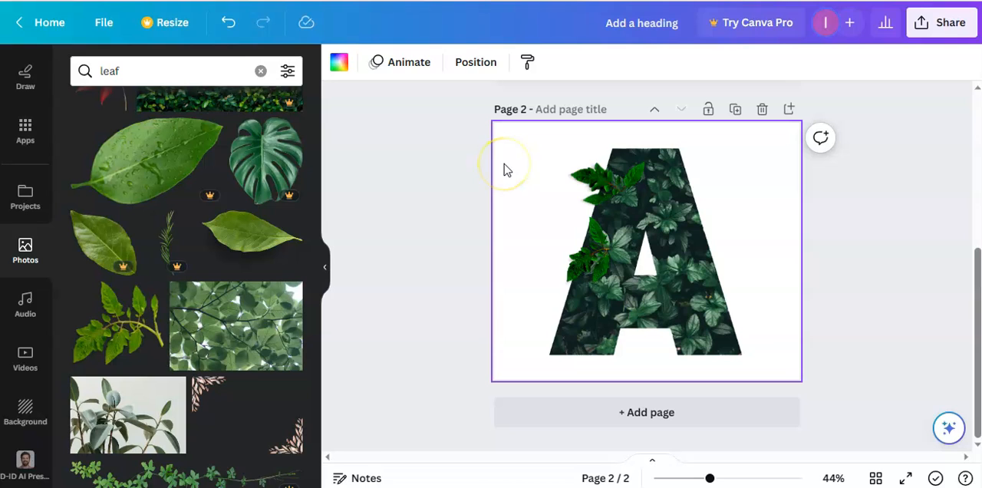
Duplicate the upper branch, rotate the copy onto the upper part of the A's right edge and crop it to 130 × 151.
click(602, 177)
click(582, 259)
drag(591, 175, 673, 212)
drag(625, 237, 699, 222)
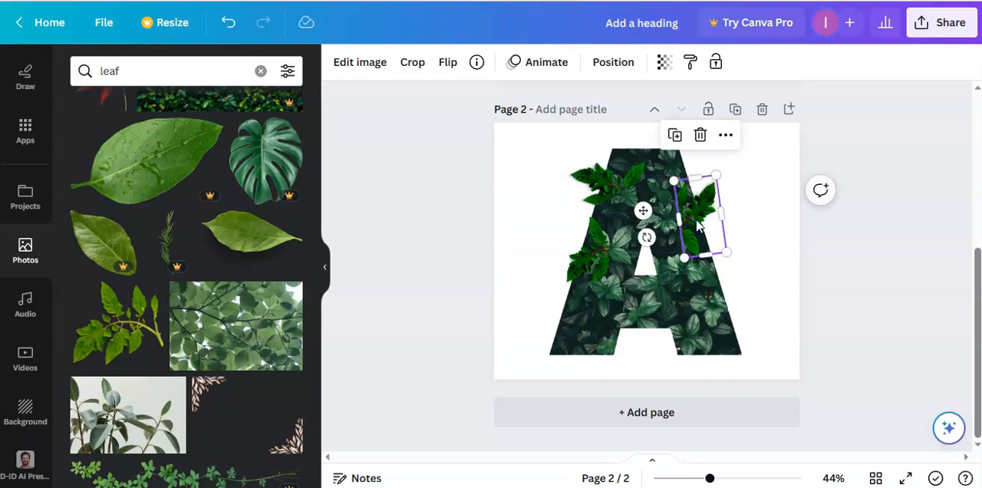
click(747, 224)
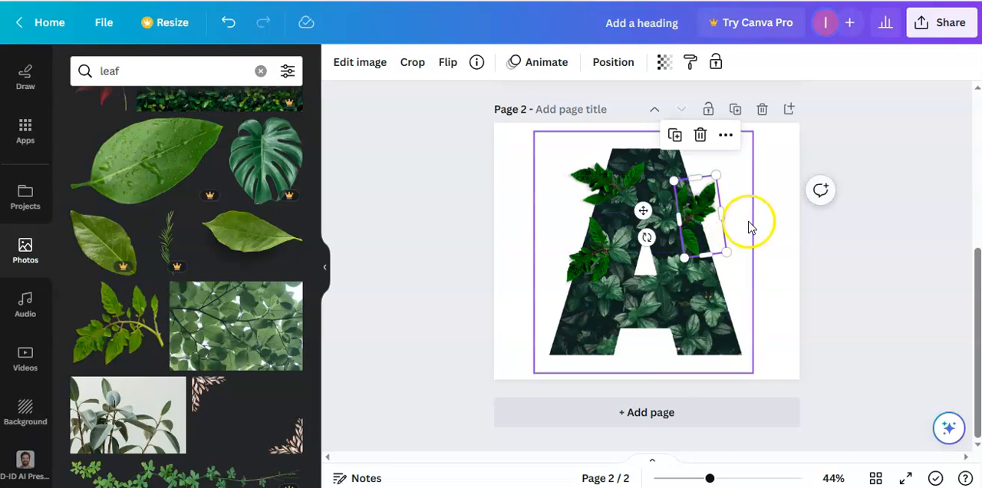
click(693, 225)
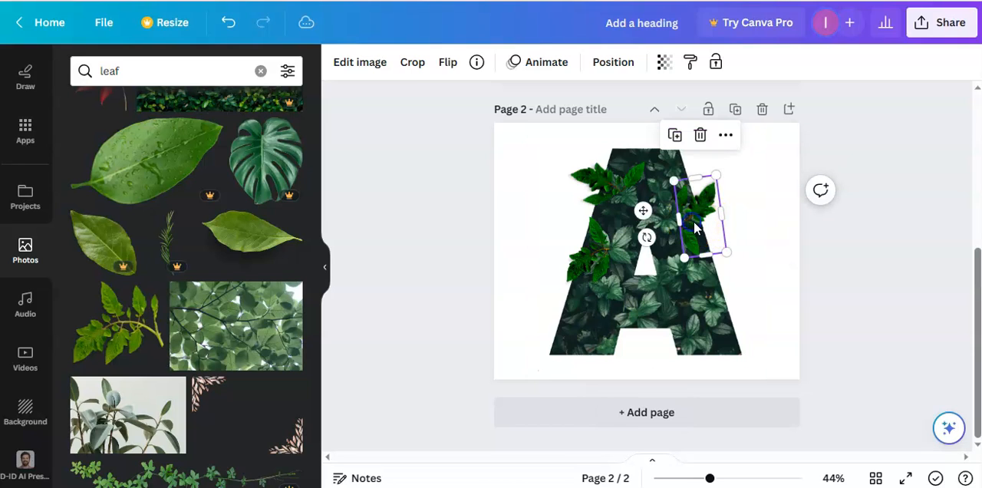
drag(696, 261, 726, 226)
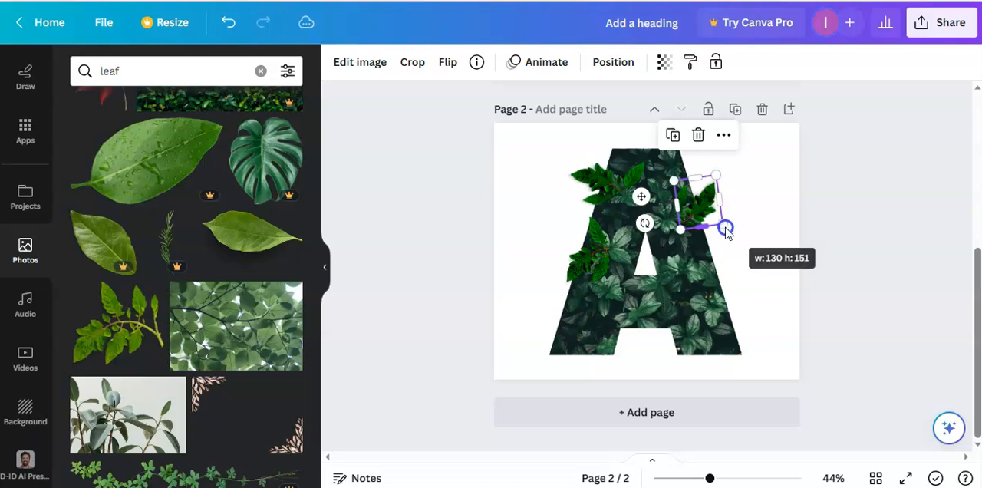
Duplicate the lower left branch, rotate the copy and place it on the lower part of the A's right edge.
click(584, 261)
click(561, 179)
drag(575, 241, 708, 297)
drag(696, 369, 692, 245)
drag(691, 287, 717, 296)
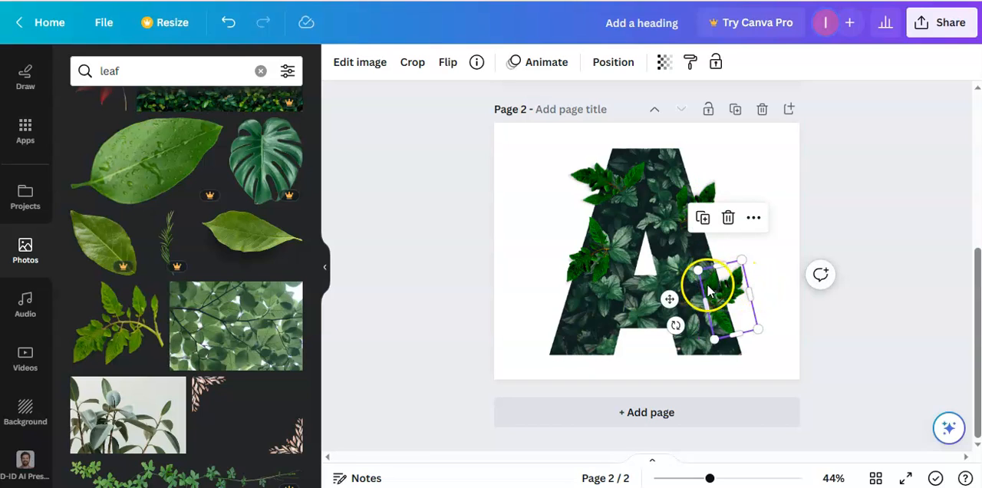
Fine-tune the crop of the lower branch on the A's right edge, revealing more of its leaves at the bottom and inner side.
click(772, 245)
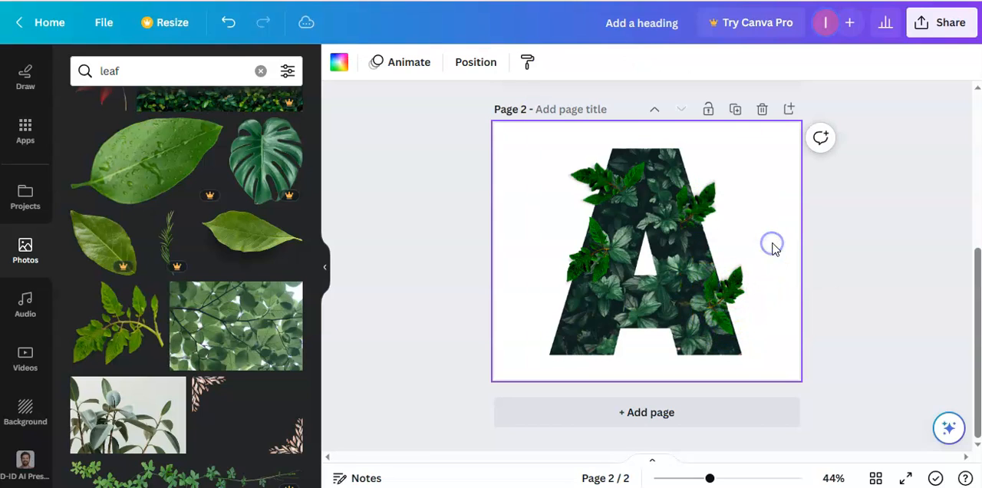
click(724, 288)
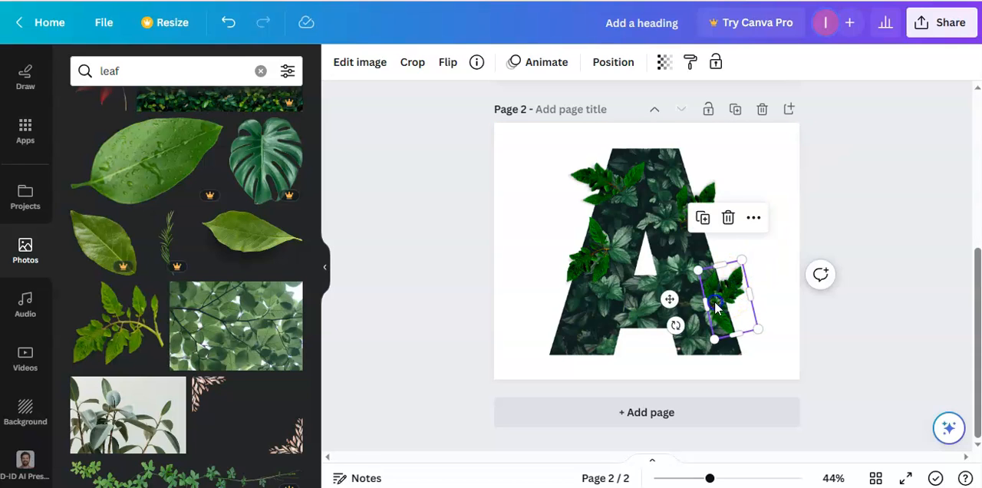
drag(706, 303, 712, 303)
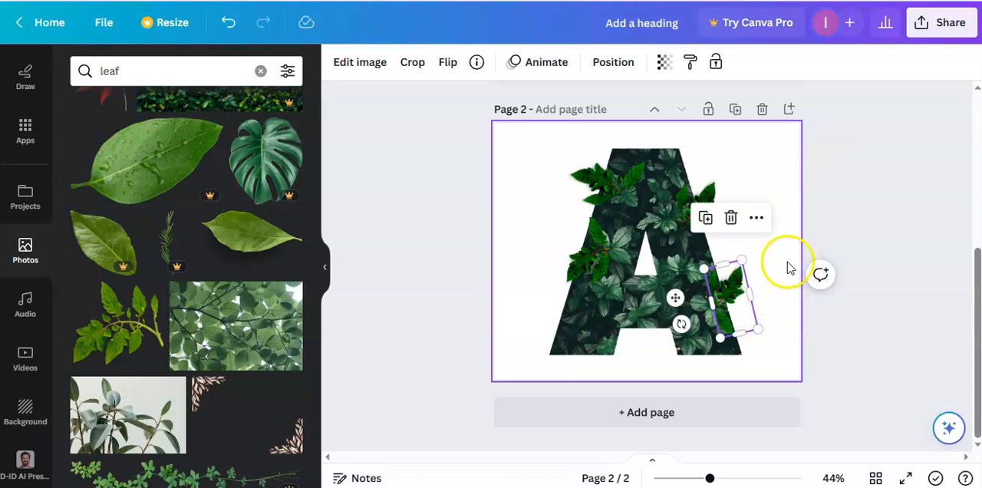
mouse_move(733, 331)
mouse_down()
mouse_move(732, 307)
mouse_move(737, 340)
mouse_up()
click(776, 230)
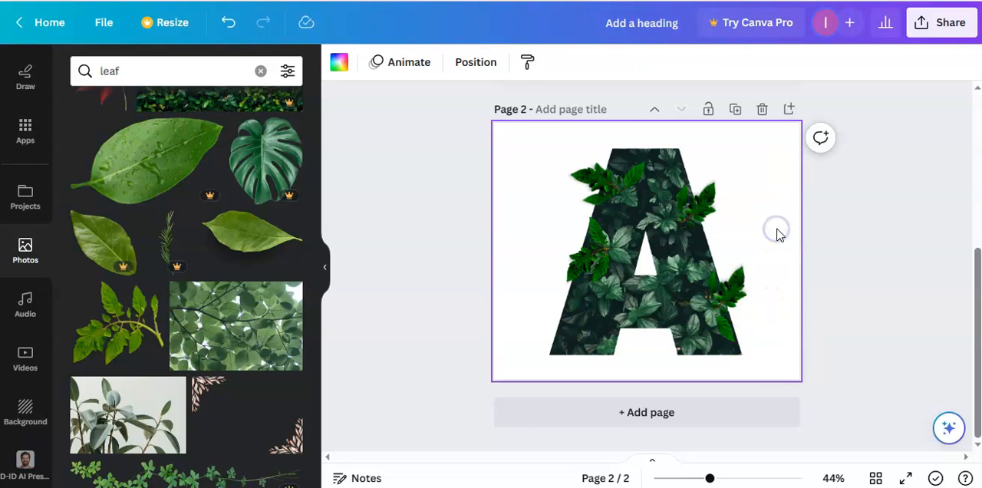
click(738, 290)
drag(712, 309, 706, 311)
click(756, 184)
Duplicate the lower right branch, shrink the copy, place it at the A's top right corner and rotate it slightly counterclockwise.
click(730, 279)
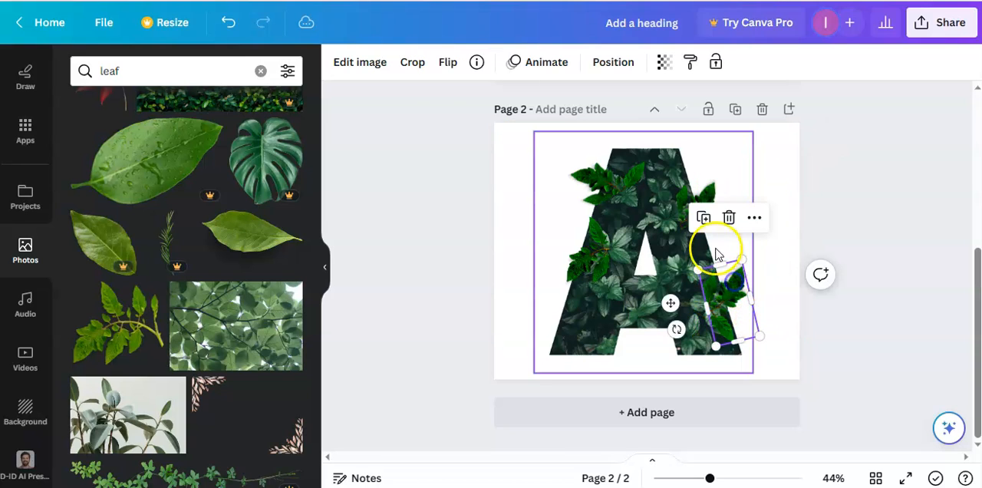
click(706, 221)
drag(730, 301, 675, 156)
drag(693, 117, 678, 162)
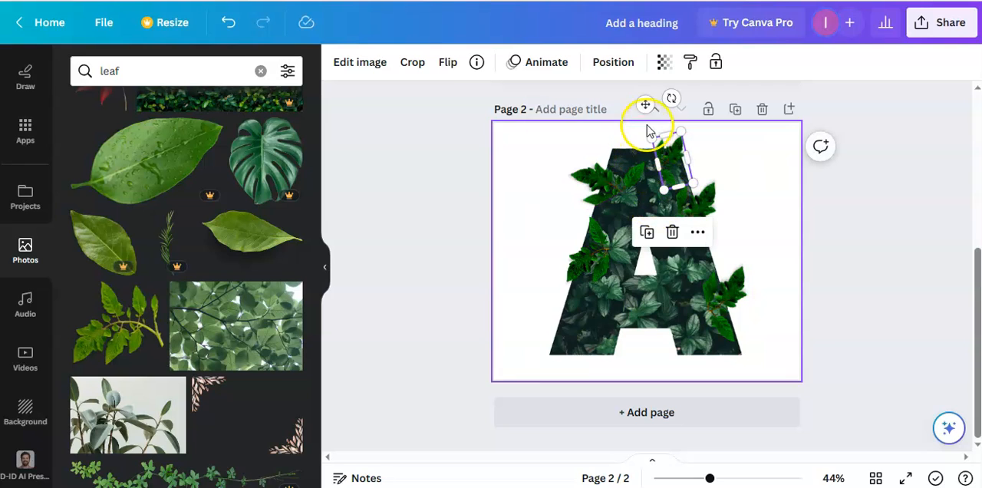
drag(666, 101, 651, 107)
click(779, 175)
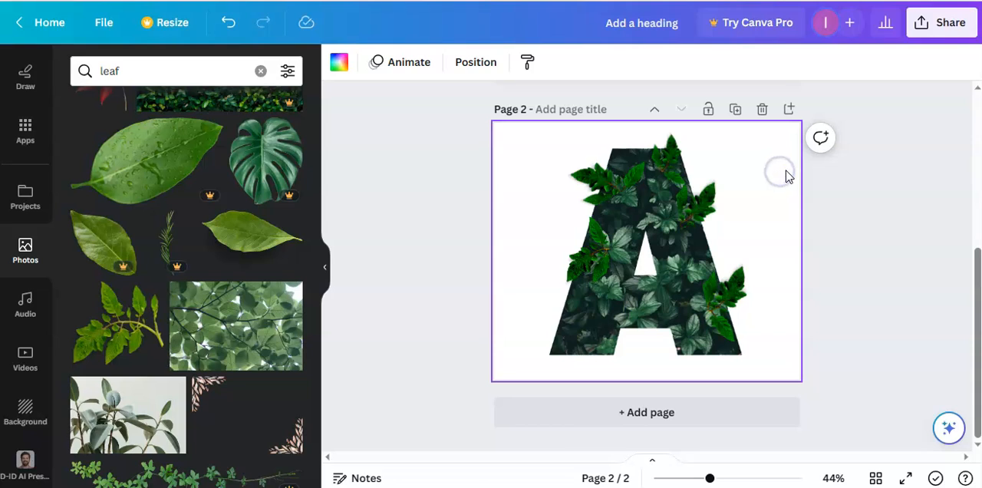